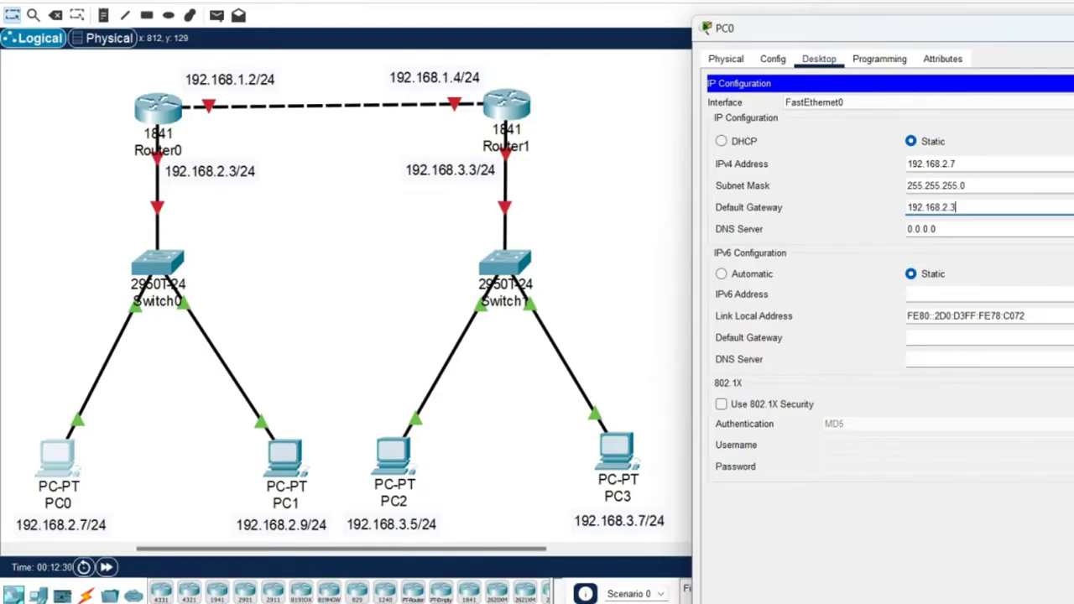
# Give PC1 the static IPv4 address 192.168.2.9 with subnet mask 255.255.255.0 and default gateway 192.168.2.3.
pyautogui.hotkey('alt', 'F4')
pyautogui.click(282, 457)
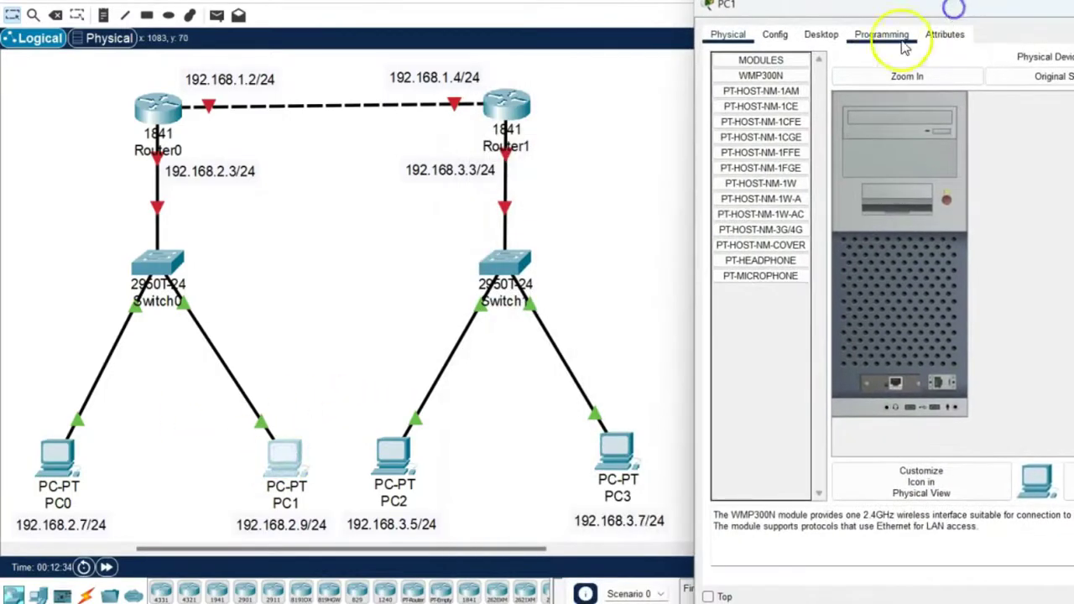
pyautogui.click(822, 34)
pyautogui.click(767, 90)
pyautogui.click(934, 140)
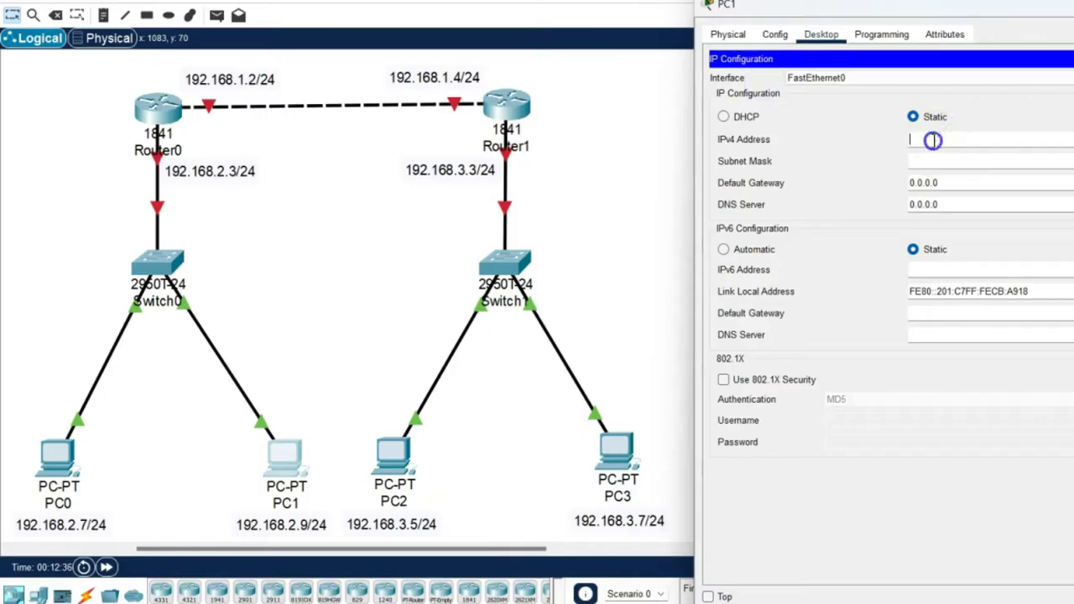
pyautogui.write('192.168.2.9')
pyautogui.press('Tab')
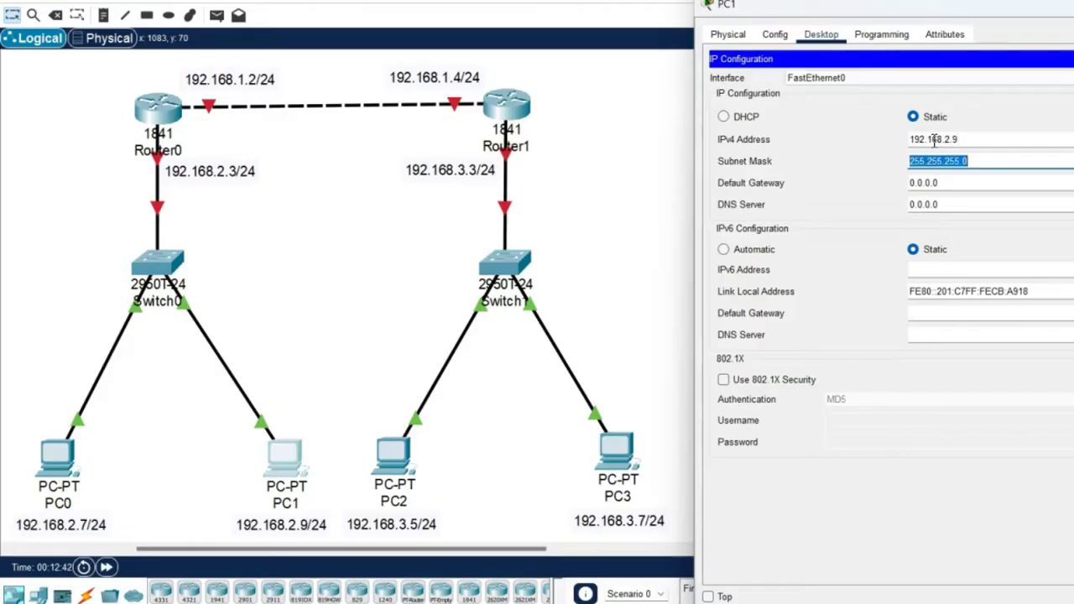
pyautogui.press('Tab')
pyautogui.write('19')
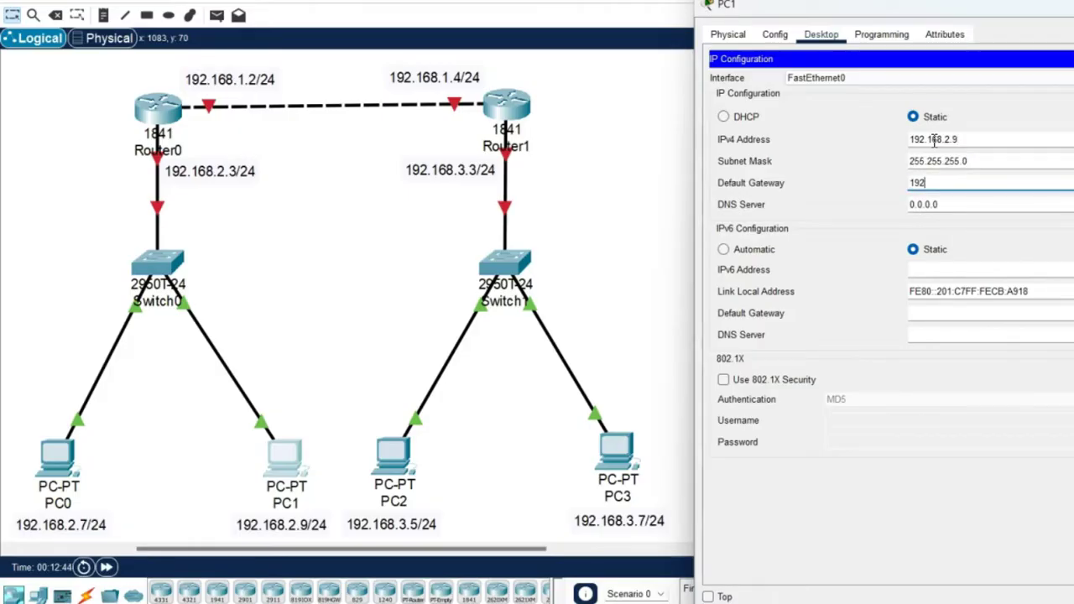
pyautogui.write('2.168.2.3')
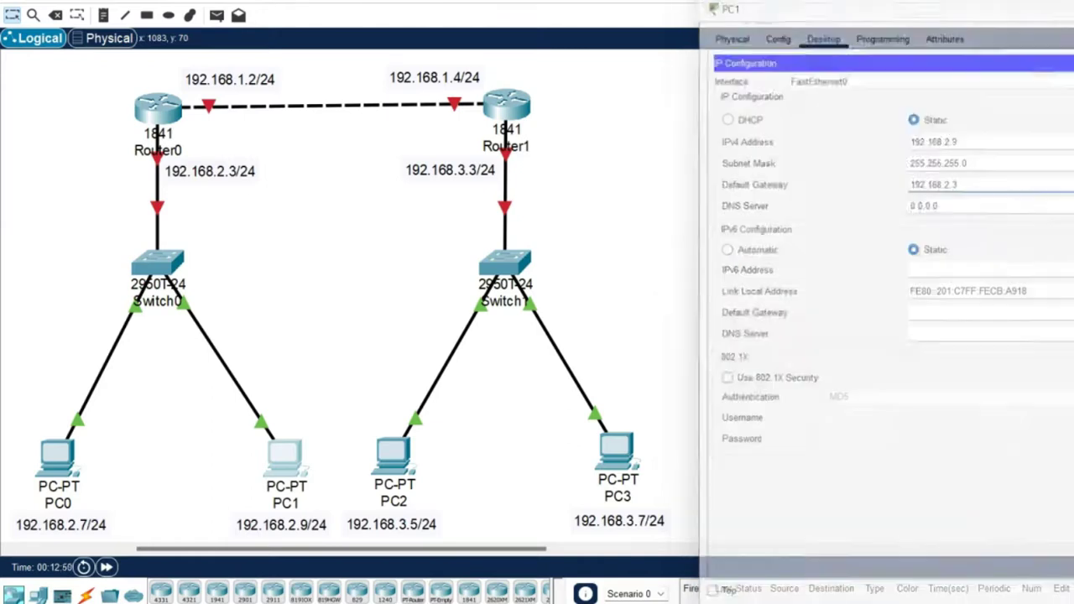
# Give PC2 the static IPv4 address 192.168.3.5 with subnet mask 255.255.255.0 and default gateway 192.168.3.3.
pyautogui.click(395, 445)
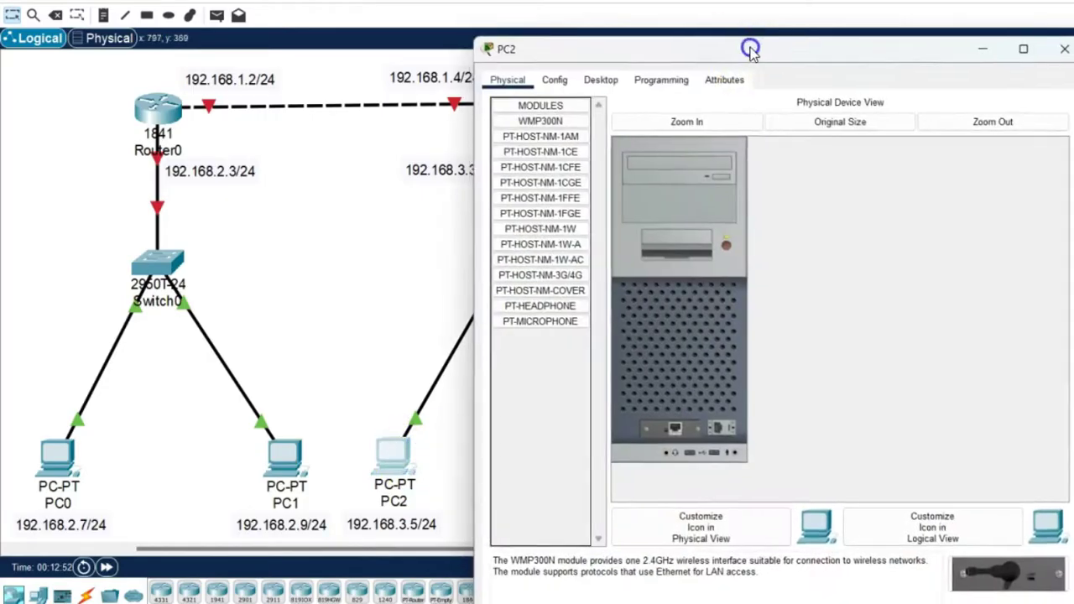
pyautogui.moveTo(731, 49); pyautogui.dragTo(932, 17)
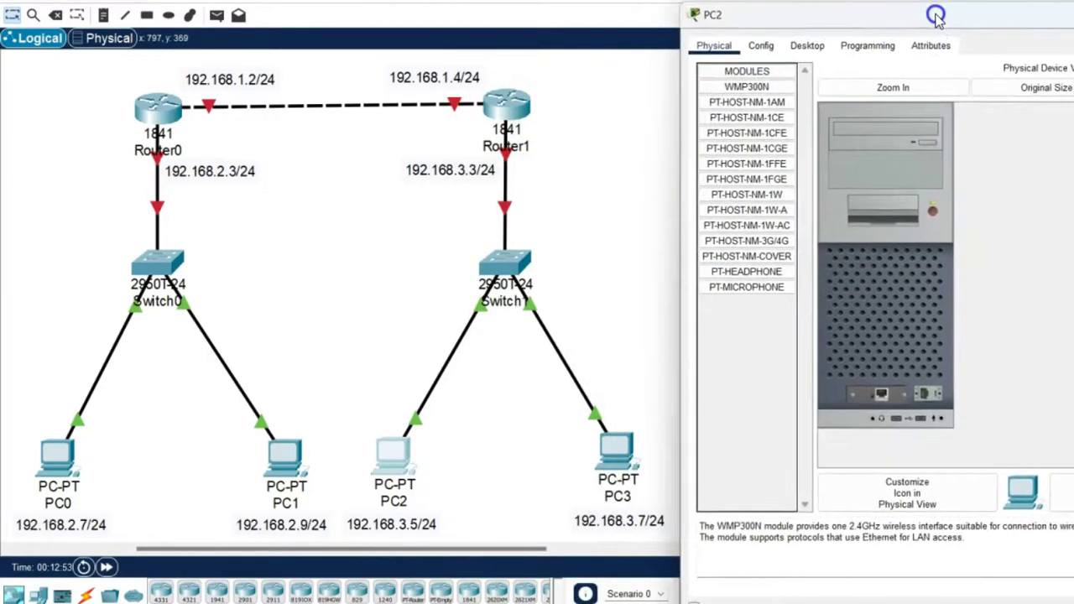
pyautogui.click(807, 45)
pyautogui.click(769, 103)
pyautogui.click(914, 157)
pyautogui.write('192.168.')
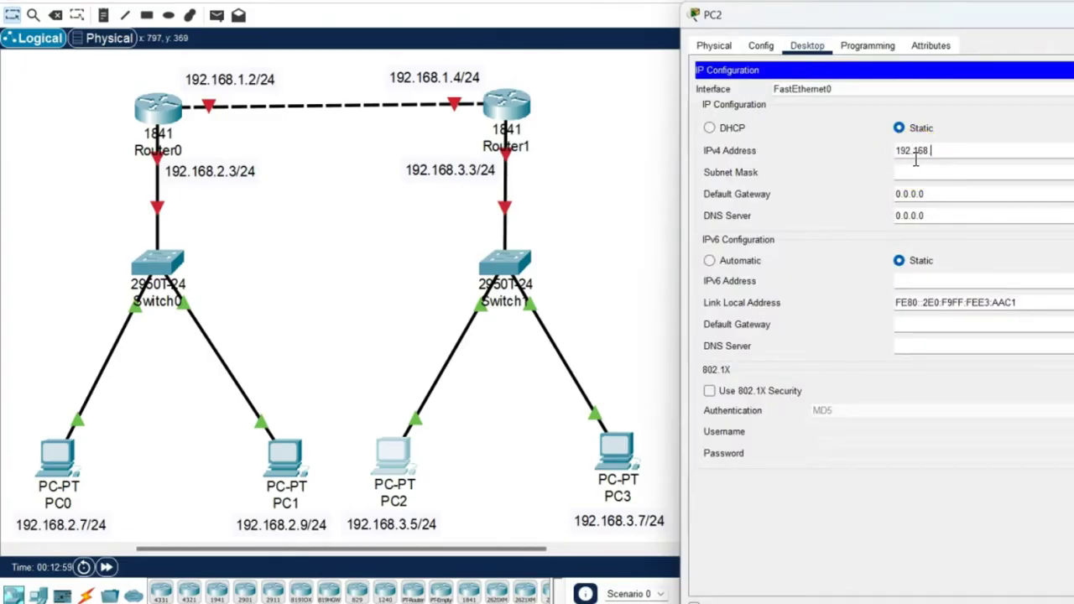
pyautogui.press('Tab')
pyautogui.press('Tab')
pyautogui.write('192.168')
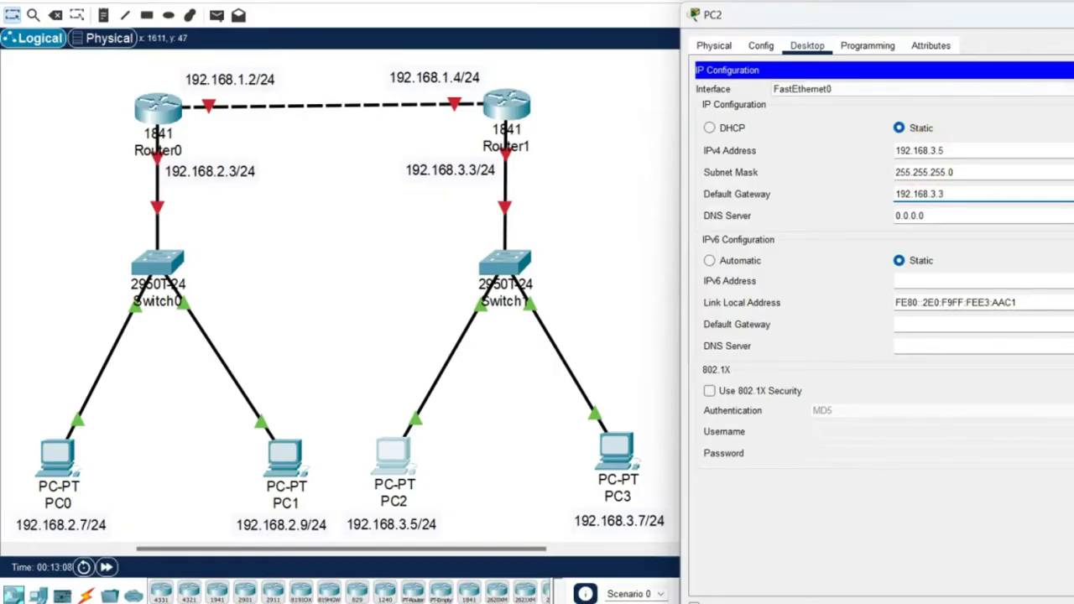
# Give PC3 the static IPv4 address 192.168.3.7 with subnet mask 255.255.255.0 and default gateway 192.168.3.3.
pyautogui.click(617, 456)
pyautogui.moveTo(852, 52); pyautogui.dragTo(1071, 11)
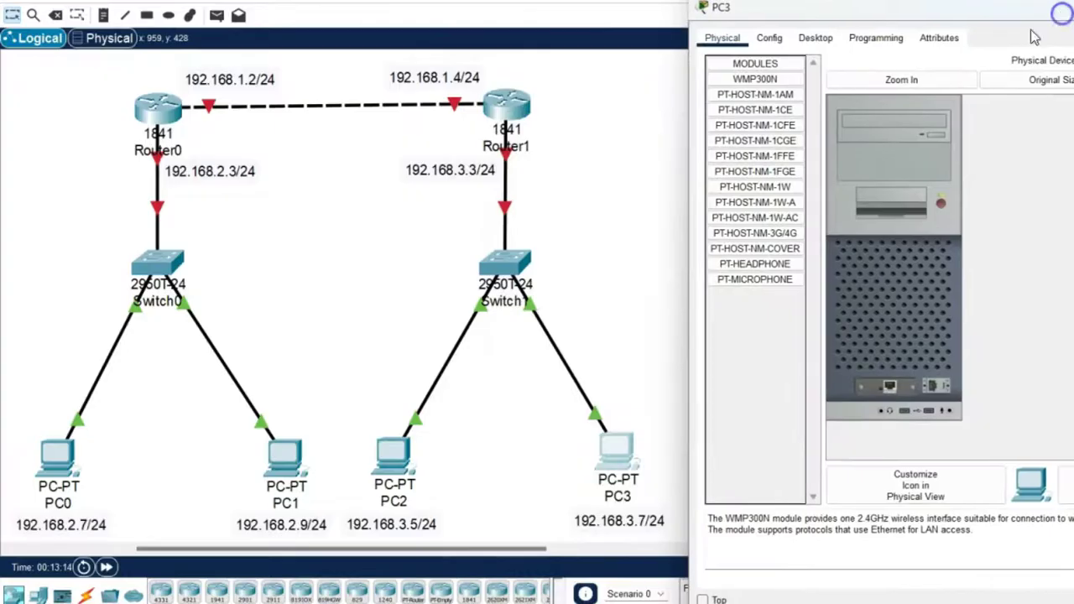
pyautogui.click(806, 42)
pyautogui.click(746, 87)
pyautogui.click(960, 145)
pyautogui.write('192')
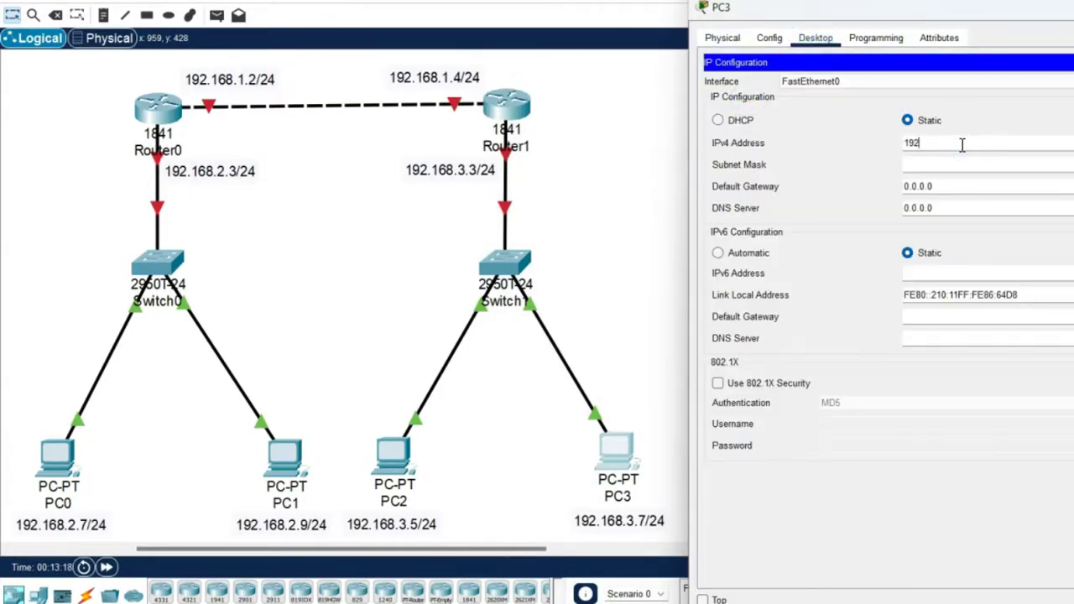
pyautogui.write('.168.3.7')
pyautogui.press('Tab')
pyautogui.press('Tab')
pyautogui.write('192.168.3.3')
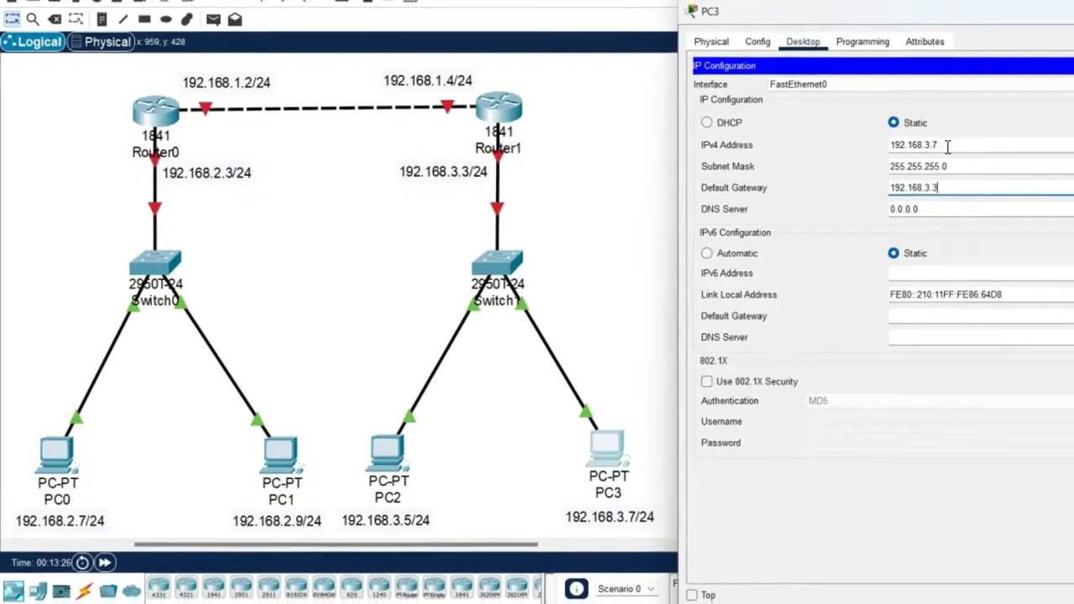
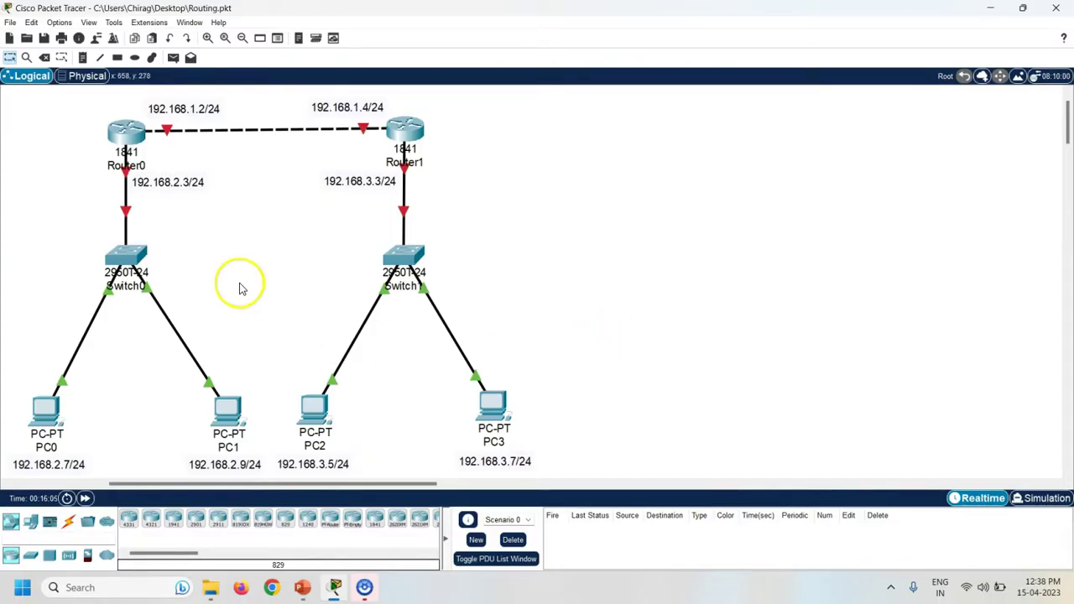
# Configure Router0's FastEthernet0/0 with IPv4 address 192.168.1.2 and mask 255.255.255.0, and turn the port on.
pyautogui.moveTo(167, 132)
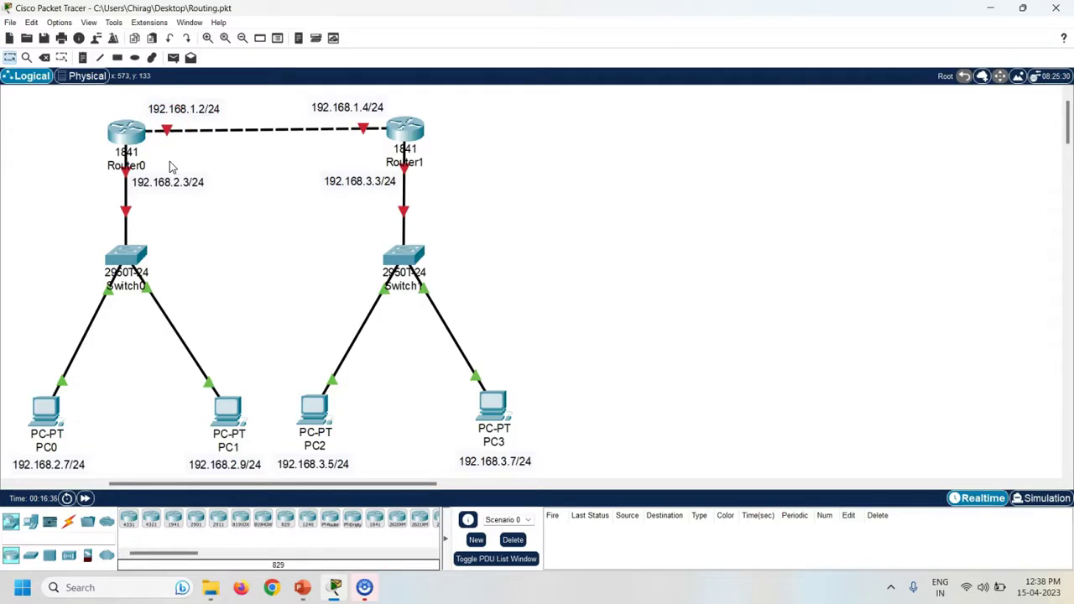
pyautogui.moveTo(126, 169)
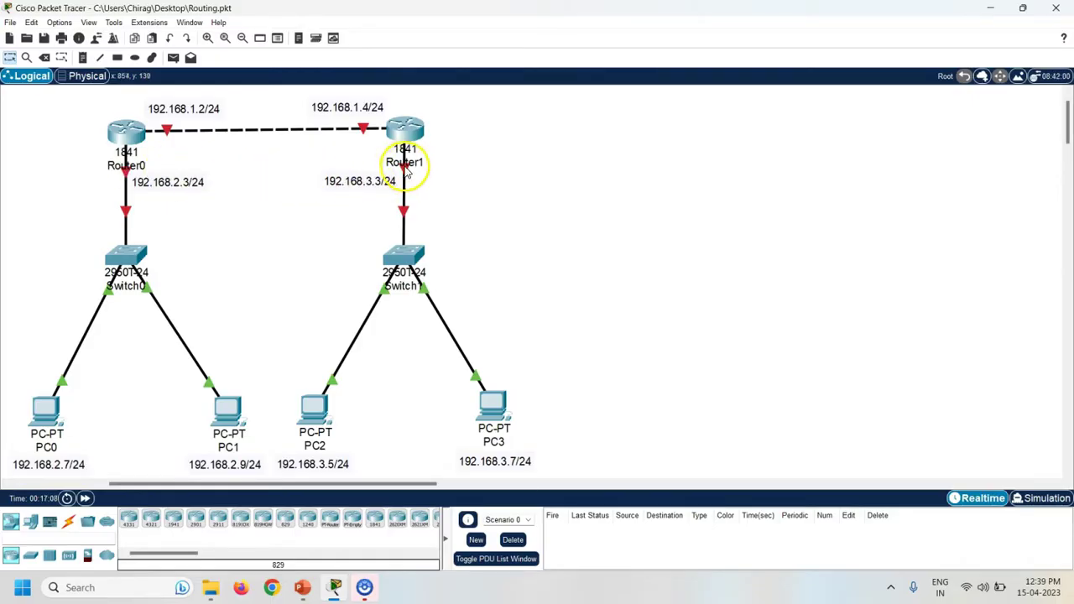
pyautogui.moveTo(407, 172)
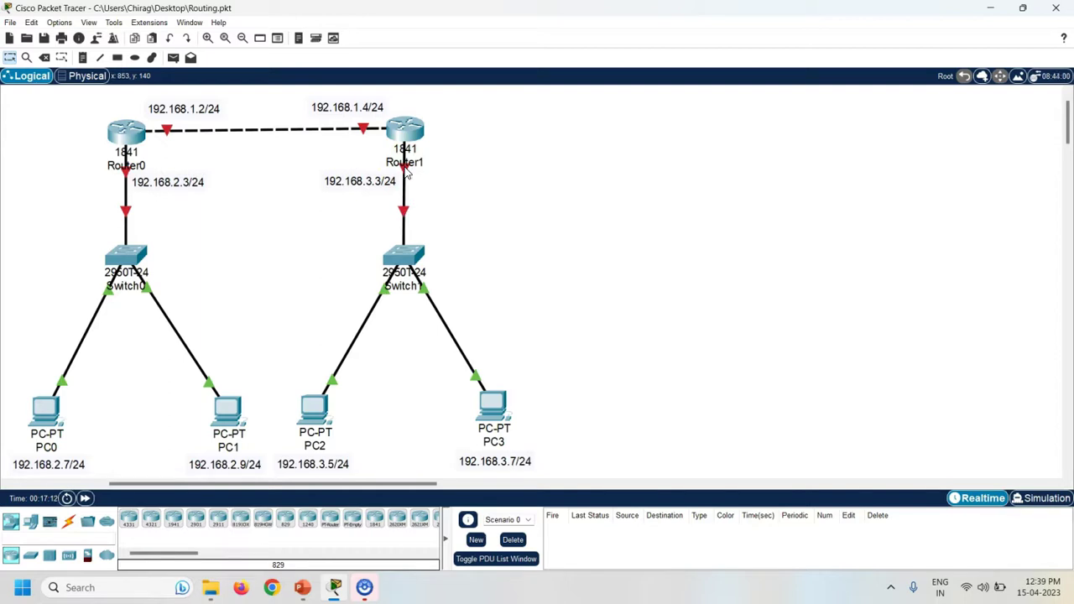
pyautogui.click(126, 130)
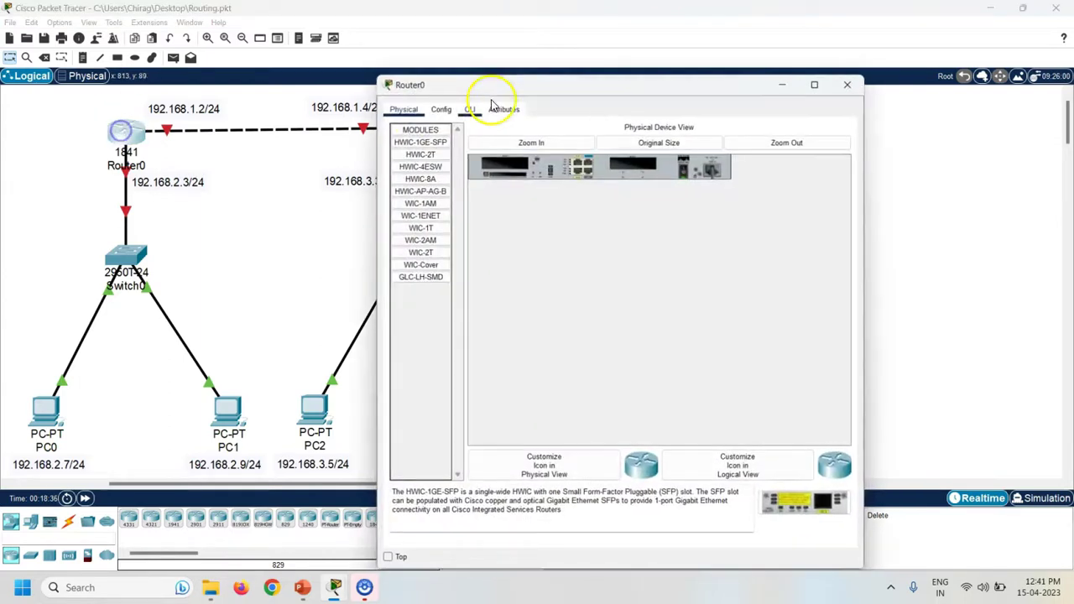
pyautogui.moveTo(513, 92); pyautogui.dragTo(661, 89)
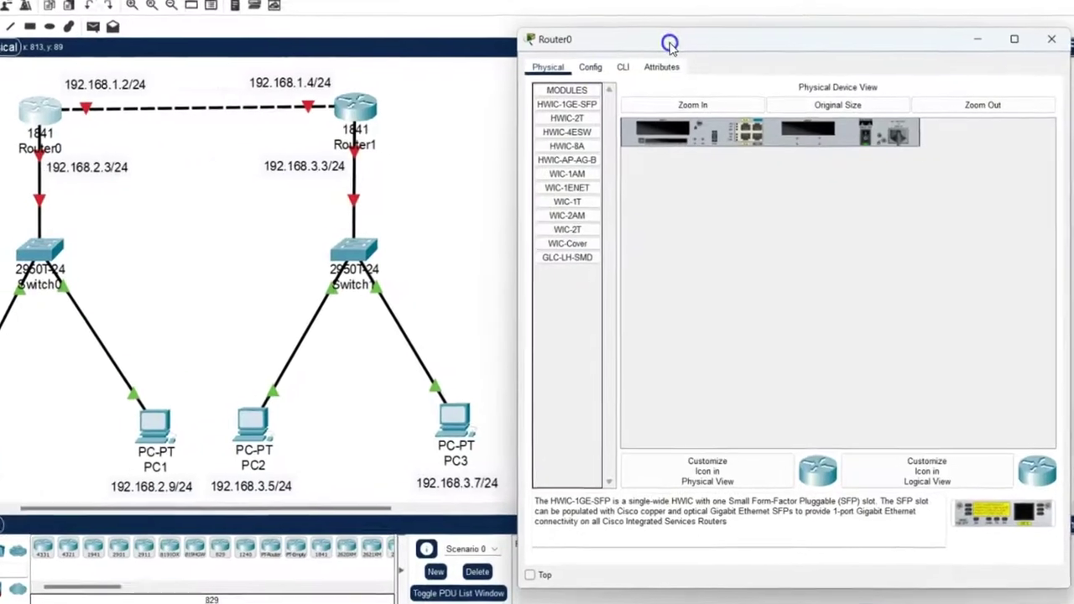
pyautogui.click(583, 57)
pyautogui.click(575, 214)
pyautogui.click(860, 178)
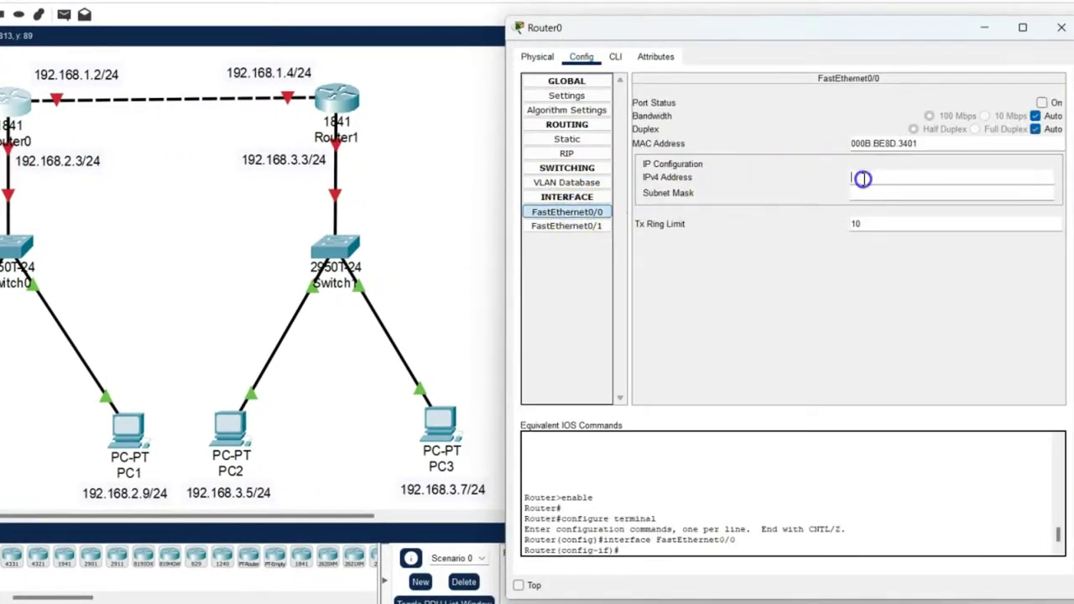
pyautogui.write('192.168')
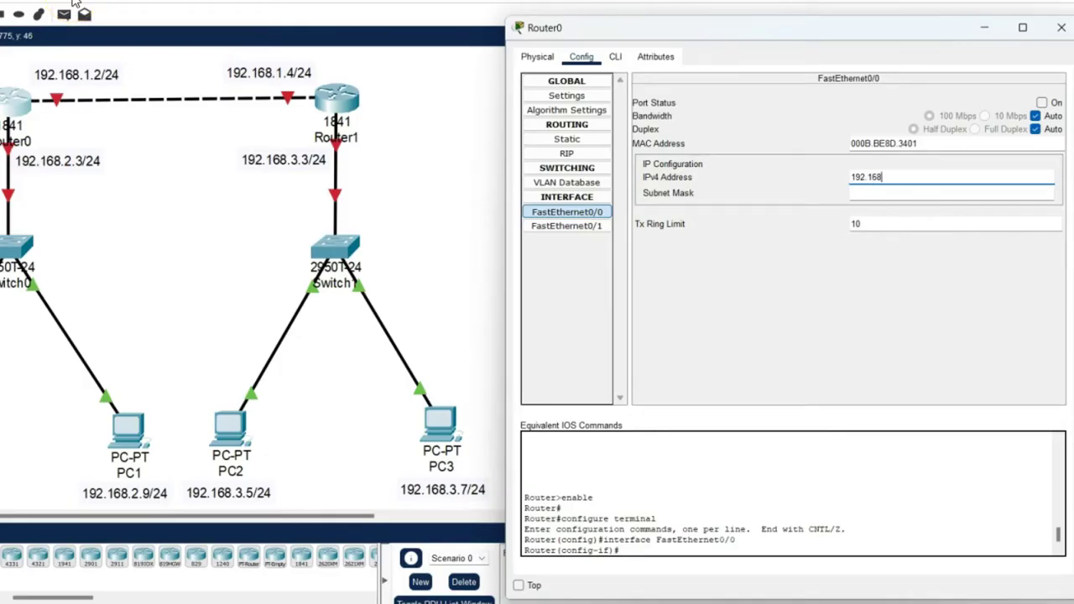
pyautogui.write('.1.2')
pyautogui.press('Tab')
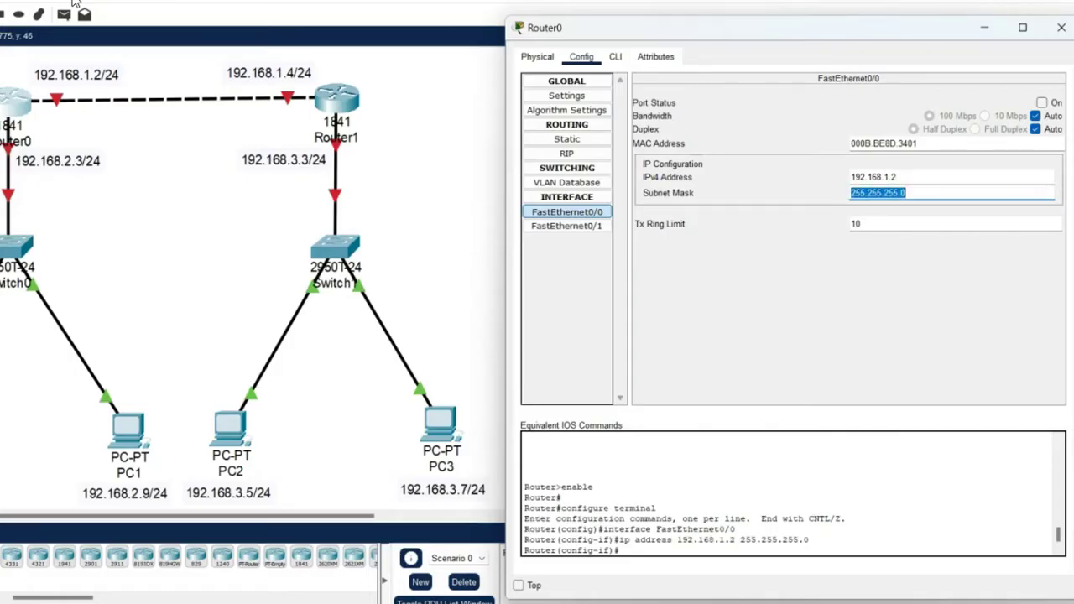
pyautogui.click(1041, 102)
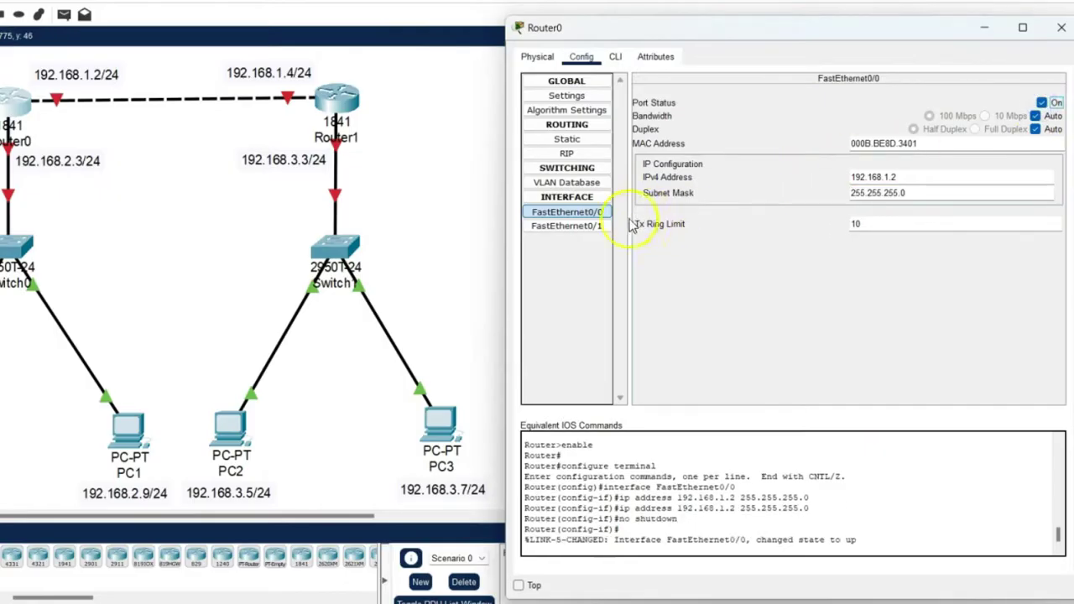
# Configure Router0's FastEthernet0/1 with IPv4 address 192.168.2.3 and mask 255.255.255.0, turn the port on and close the router's settings.
pyautogui.click(566, 226)
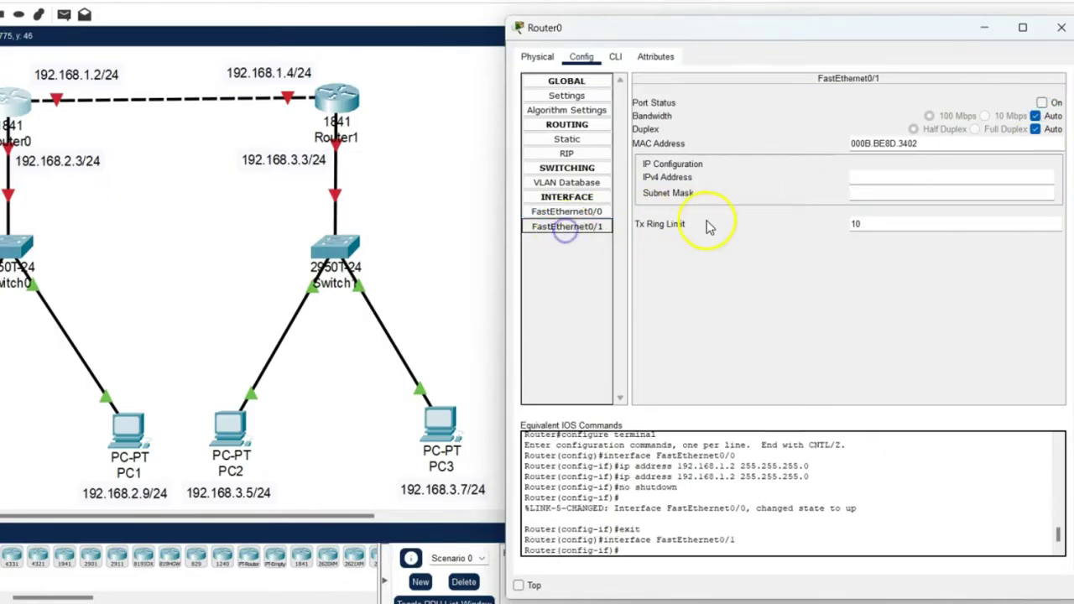
pyautogui.click(896, 179)
pyautogui.write('192.168.2.3')
pyautogui.press('Tab')
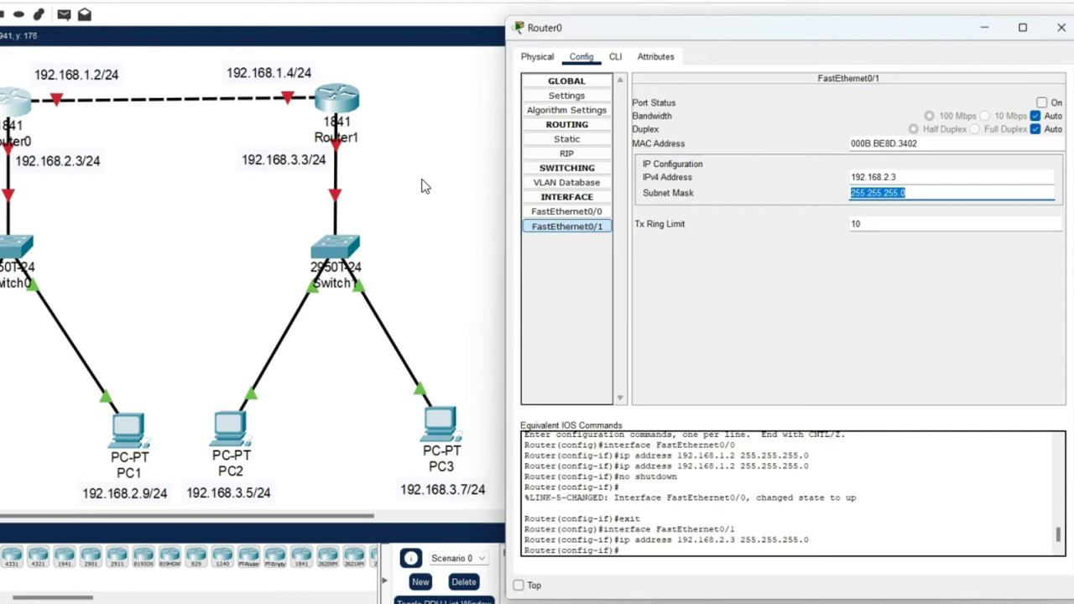
pyautogui.click(1041, 103)
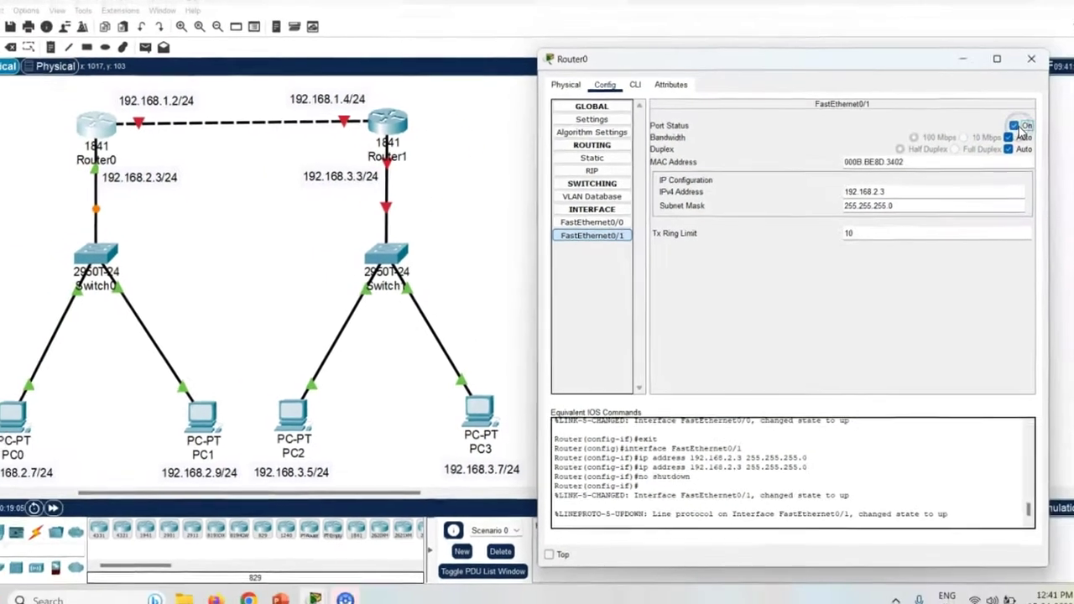
pyautogui.click(1032, 59)
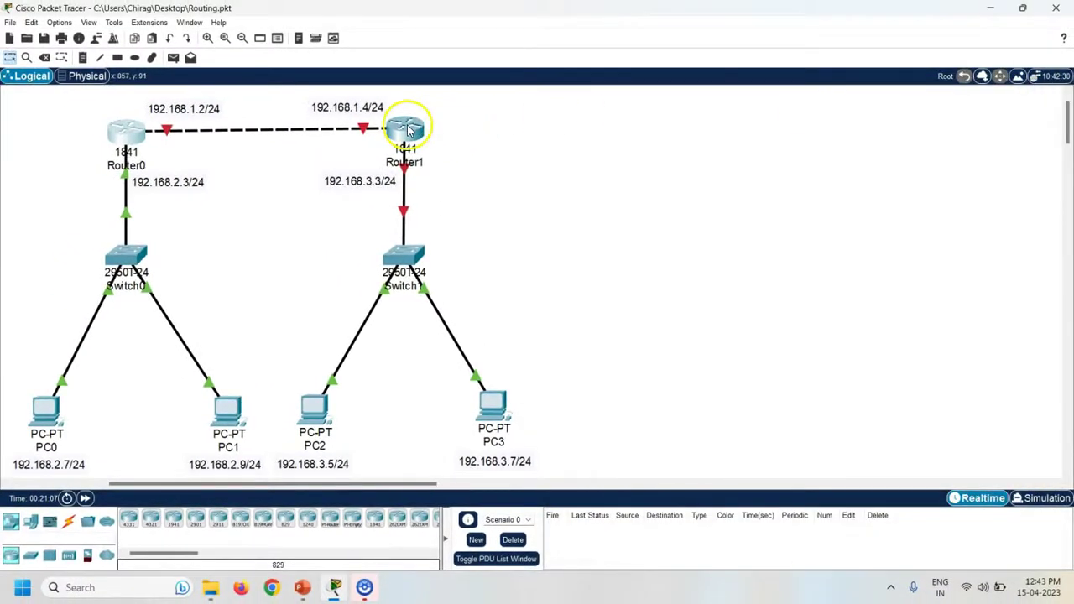
# Configure Router1's FastEthernet0/0 with IPv4 address 192.168.1.4 and mask 255.255.255.0, and turn the port on.
pyautogui.click(409, 127)
pyautogui.moveTo(665, 83); pyautogui.dragTo(836, 74)
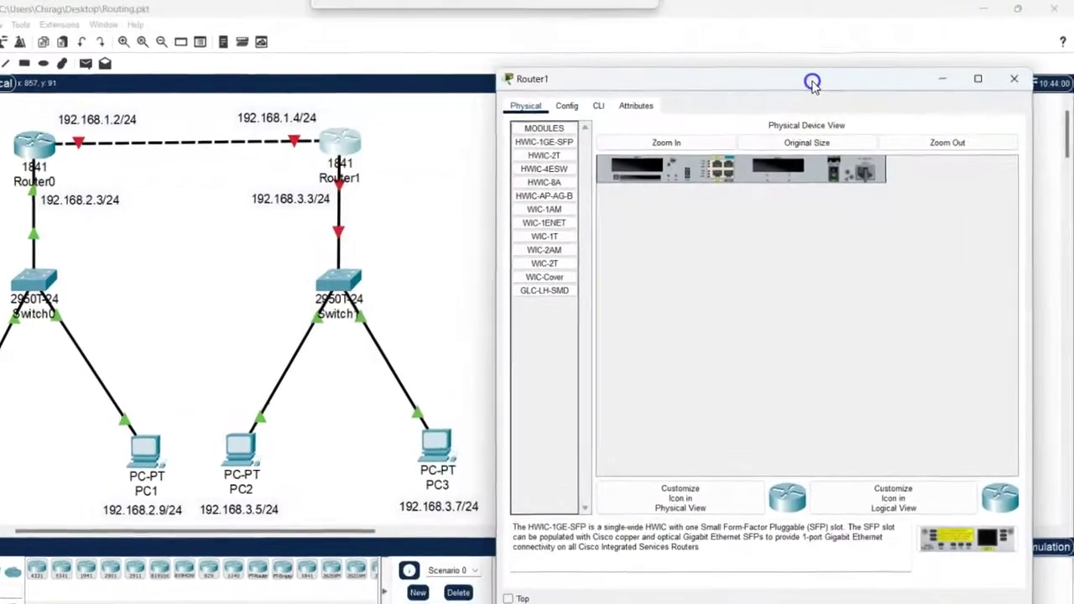
pyautogui.click(567, 106)
pyautogui.click(544, 251)
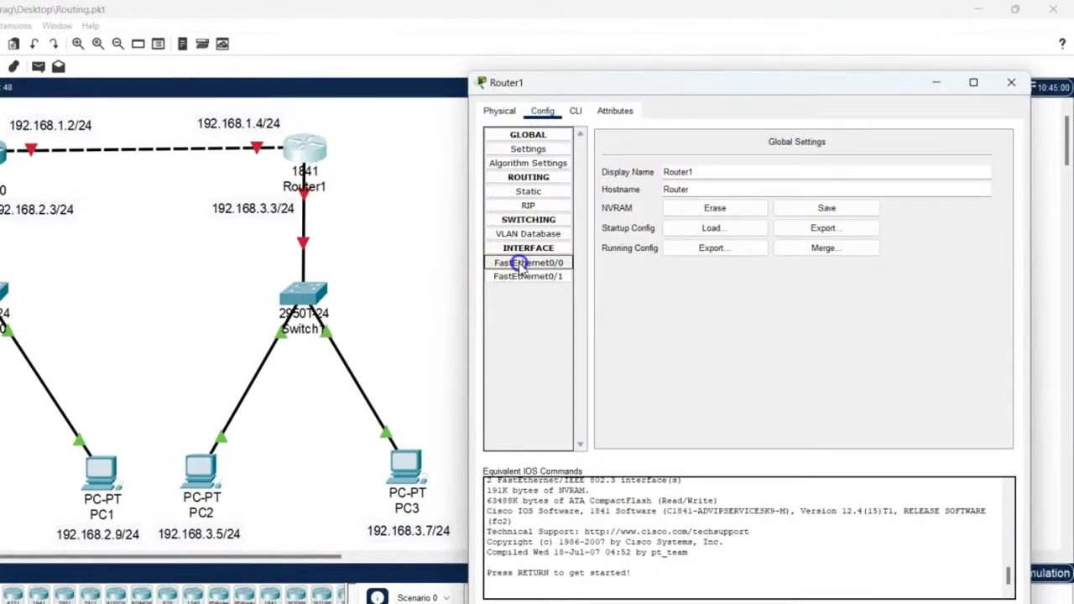
pyautogui.click(839, 229)
pyautogui.write('192.168.1.4')
pyautogui.press('Tab')
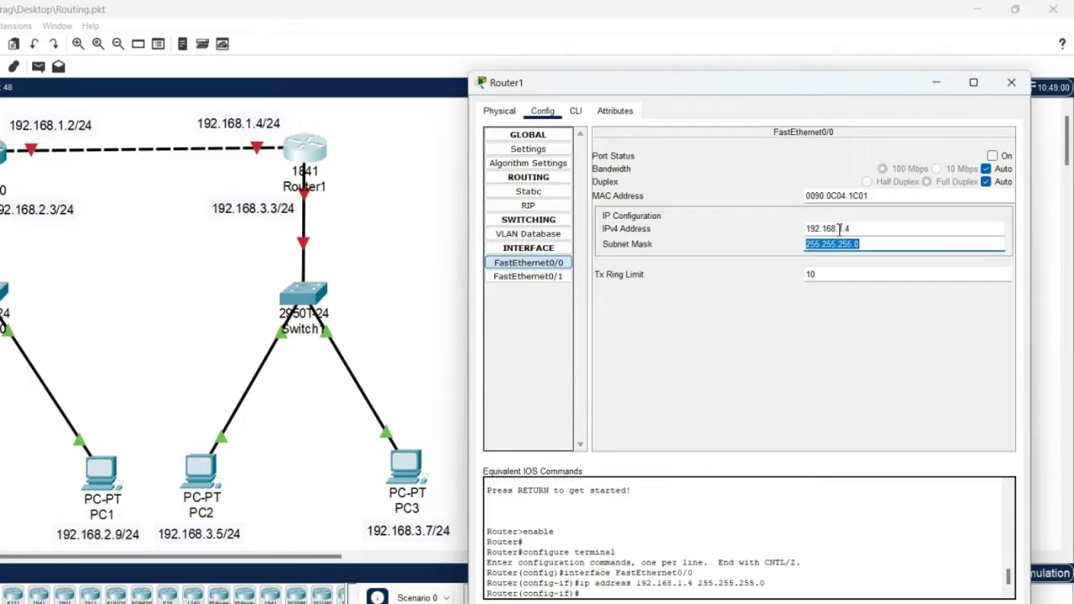
pyautogui.click(993, 157)
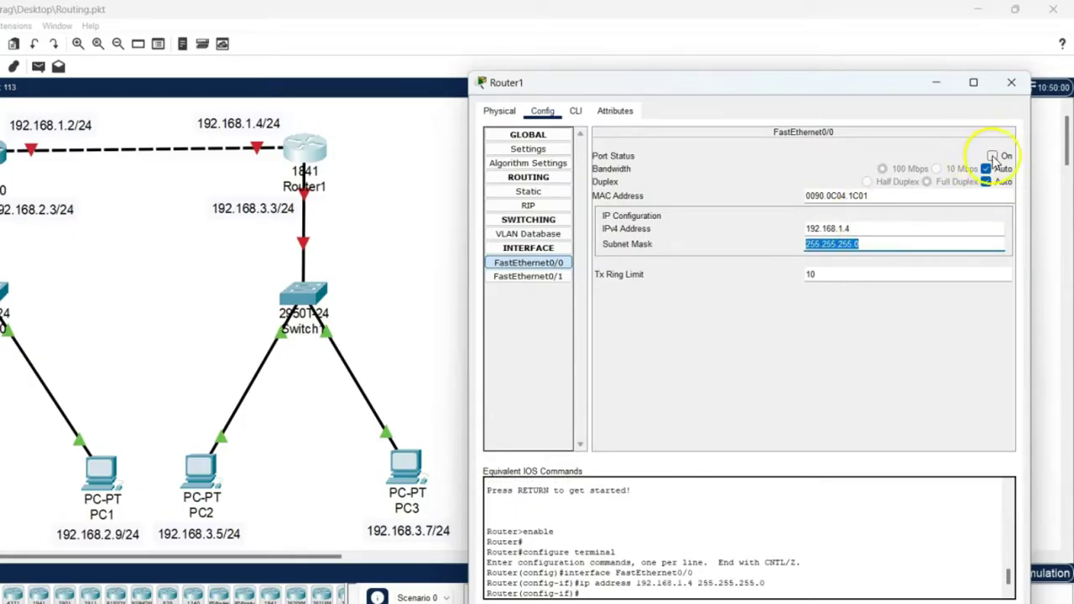
# Configure Router1's FastEthernet0/1 with IPv4 address 192.168.3.3 and mask 255.255.255.0, turn the port on and close the router's settings.
pyautogui.click(538, 281)
pyautogui.click(855, 229)
pyautogui.write('192.168.3.3')
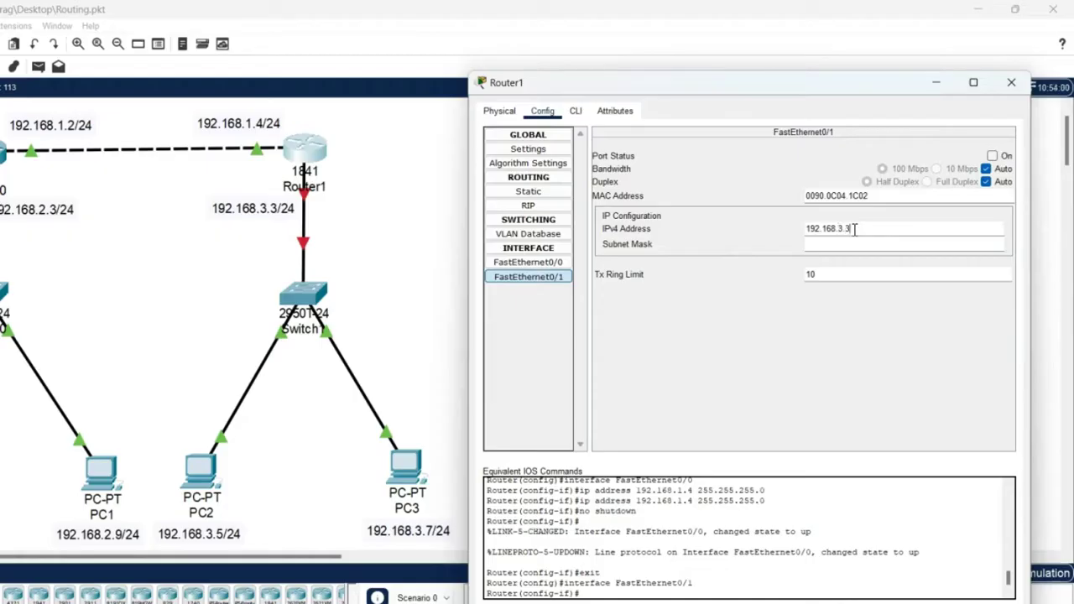
pyautogui.press('Tab')
pyautogui.click(992, 156)
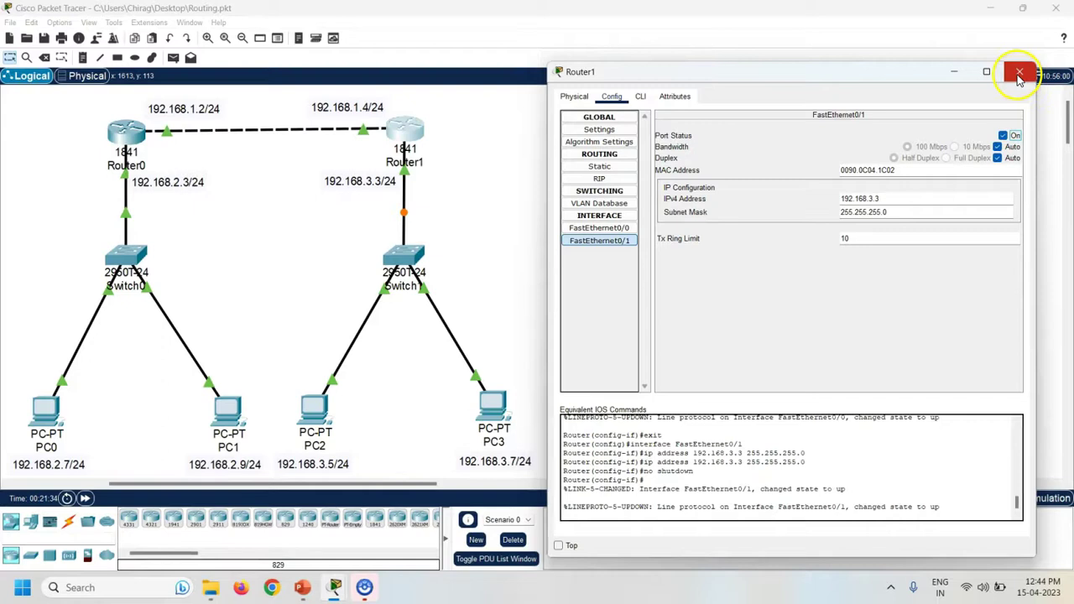
pyautogui.click(1019, 73)
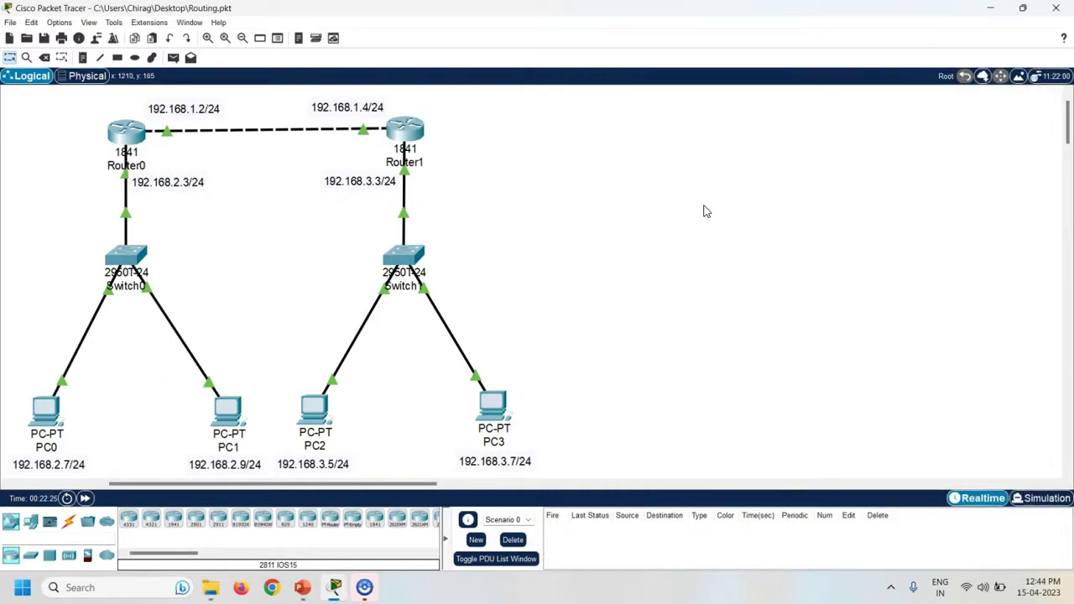
# Send a simple PDU from PC0 to PC1 to test connectivity within the same network.
pyautogui.click(173, 57)
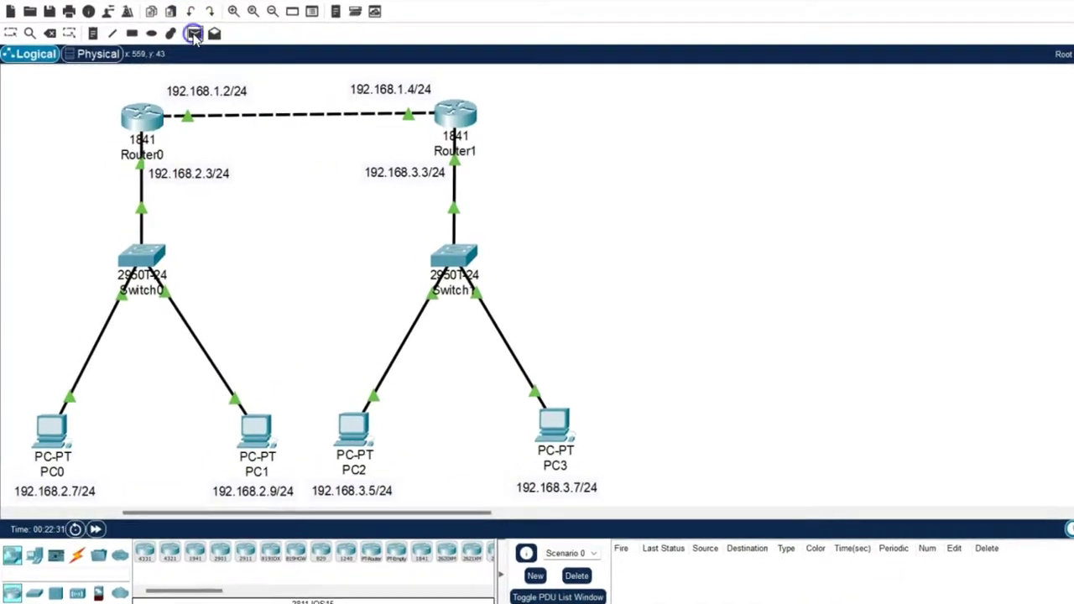
pyautogui.click(57, 434)
pyautogui.click(243, 426)
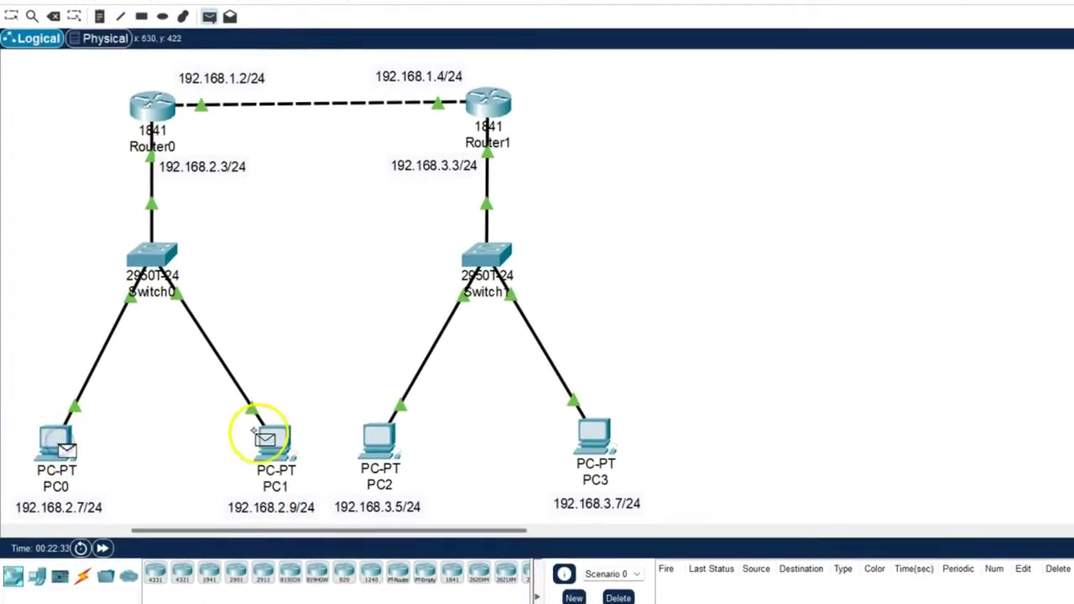
# Delete the current PDU scenario and send a simple PDU from PC0 to PC2 to test connectivity across the networks.
pyautogui.click(697, 597)
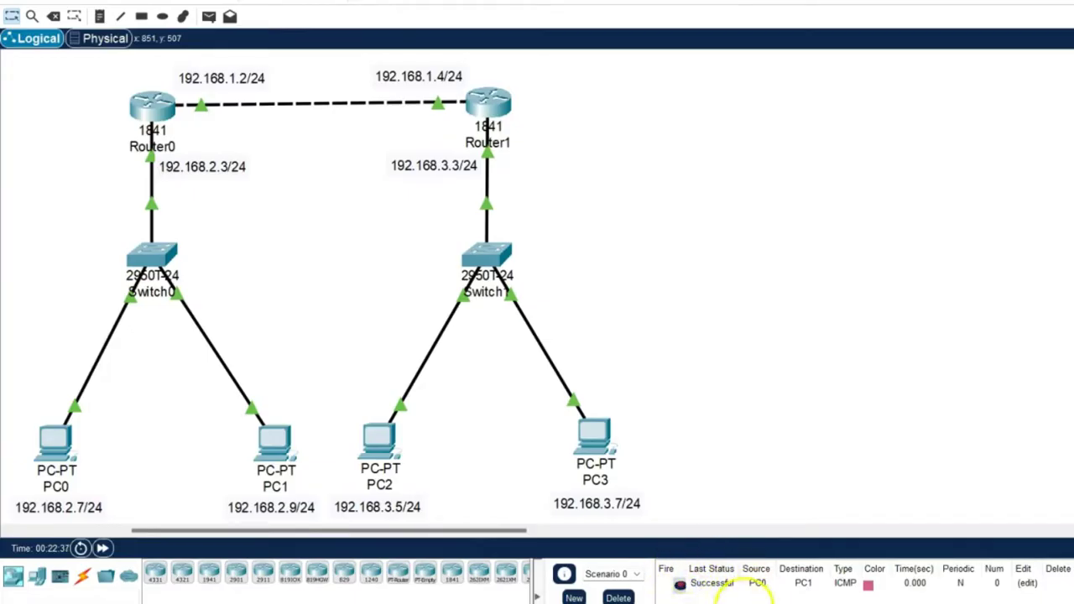
pyautogui.click(618, 597)
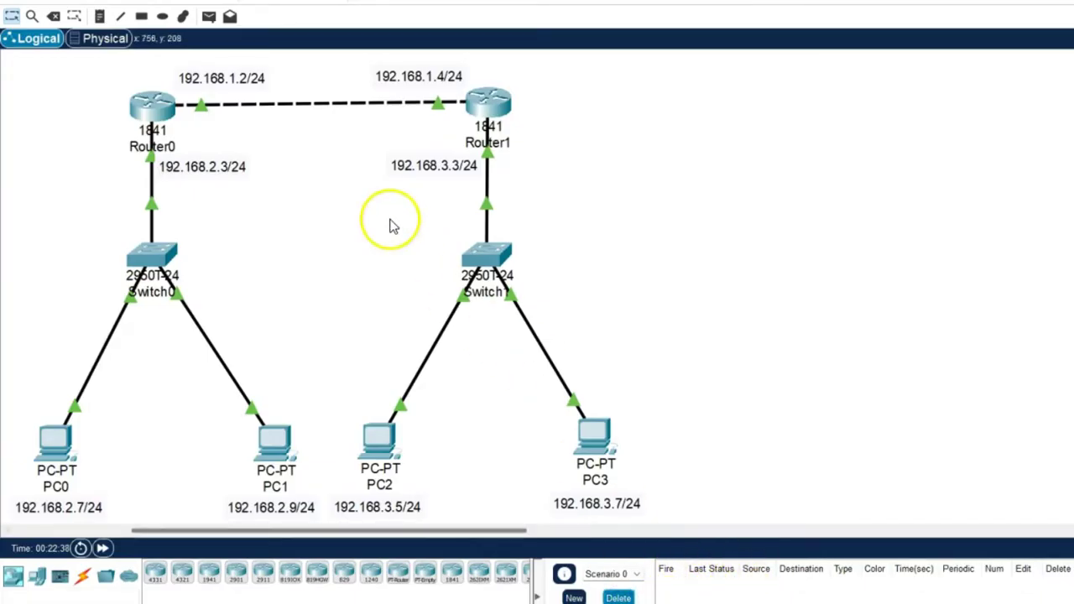
pyautogui.click(208, 17)
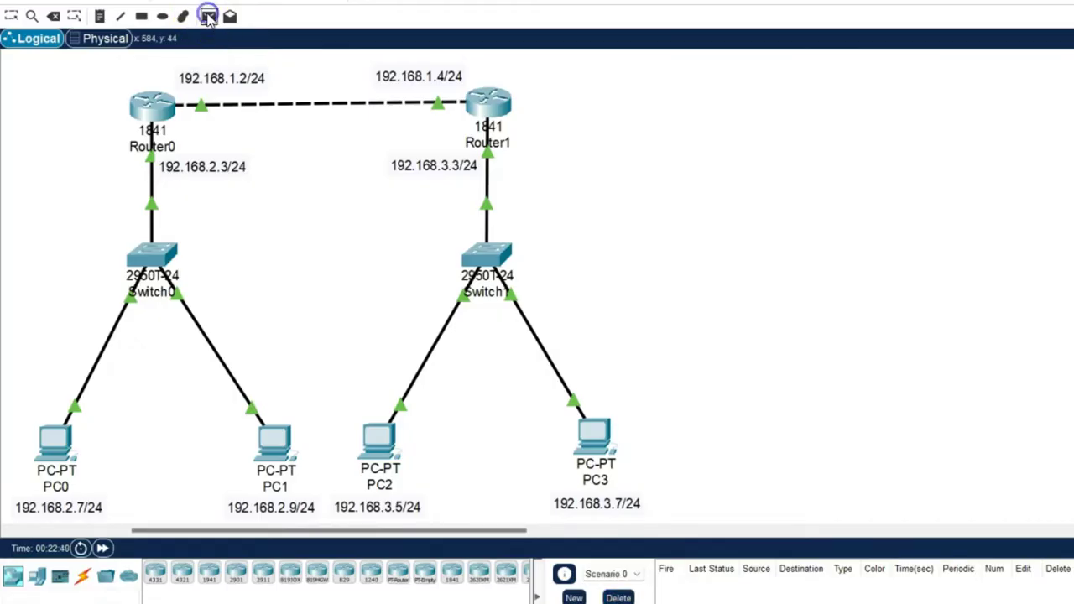
pyautogui.click(54, 438)
pyautogui.click(372, 438)
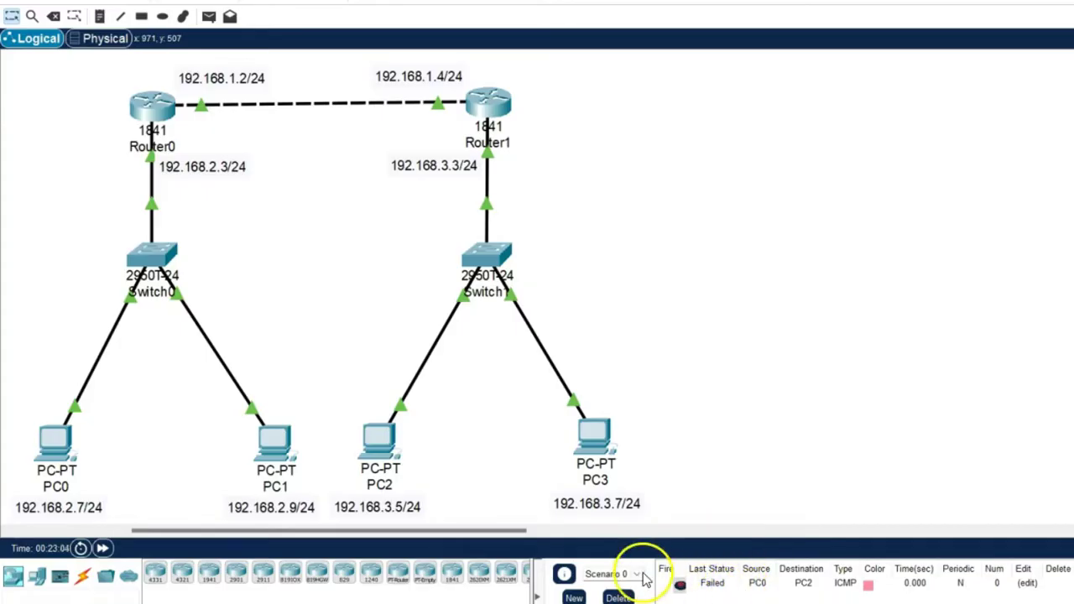
# Send a simple PDU from PC1 to PC3 to test connectivity between the two LANs.
pyautogui.click(208, 17)
pyautogui.click(272, 440)
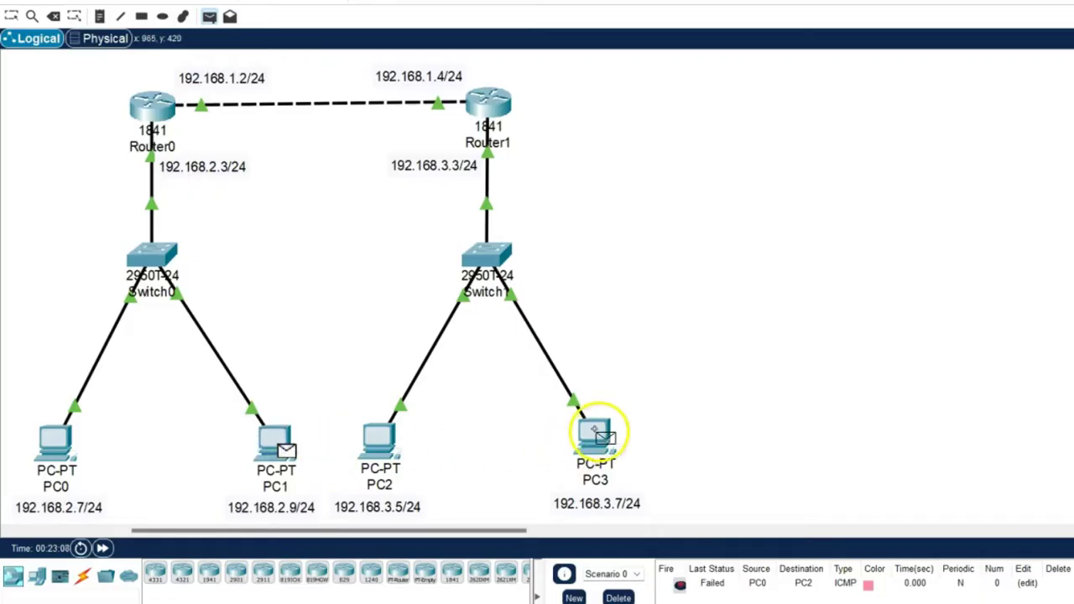
pyautogui.click(595, 432)
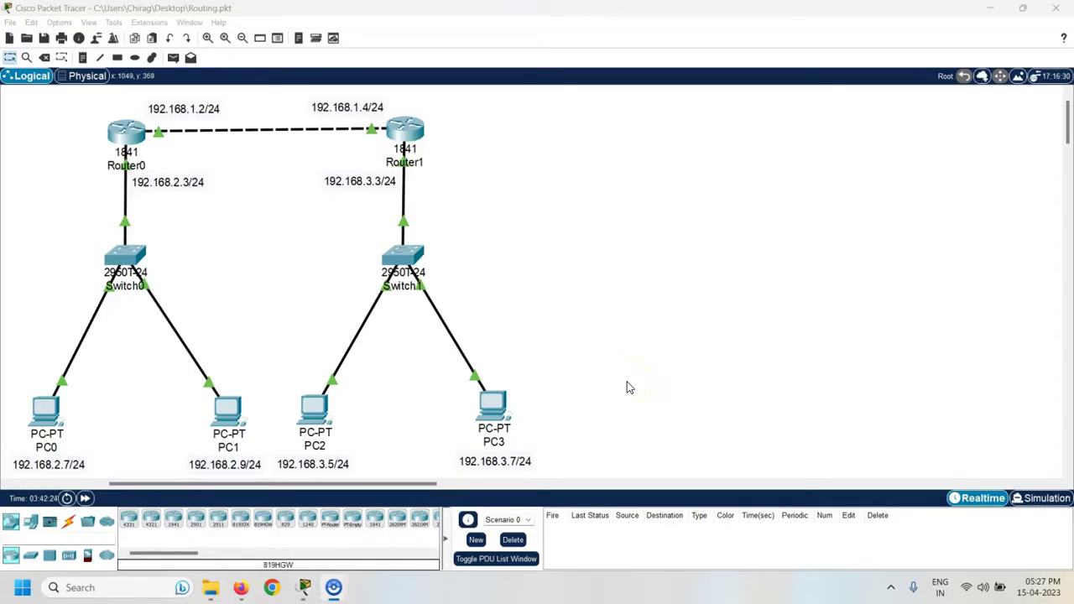
pyautogui.click(605, 424)
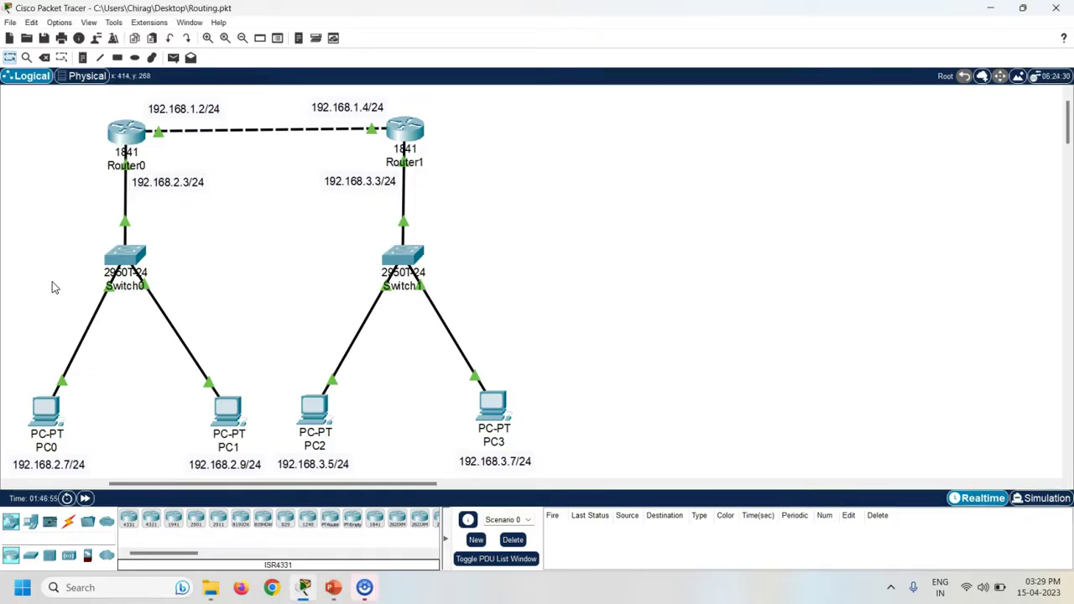
# Open Router0's static routing configuration and enter 192.168.3.0 as the destination network.
pyautogui.click(126, 132)
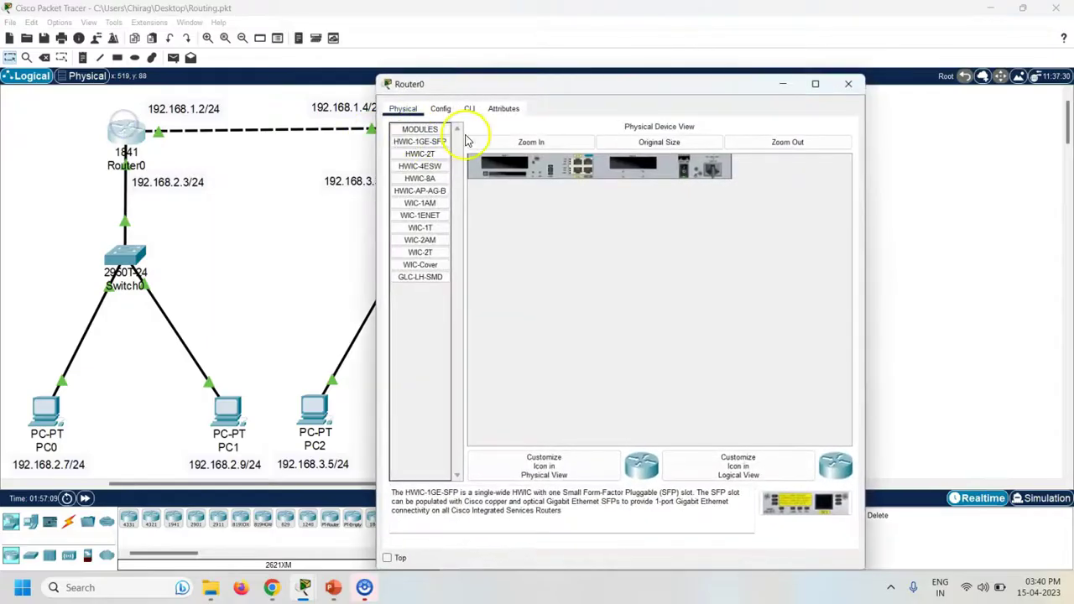
pyautogui.moveTo(585, 88); pyautogui.dragTo(752, 68)
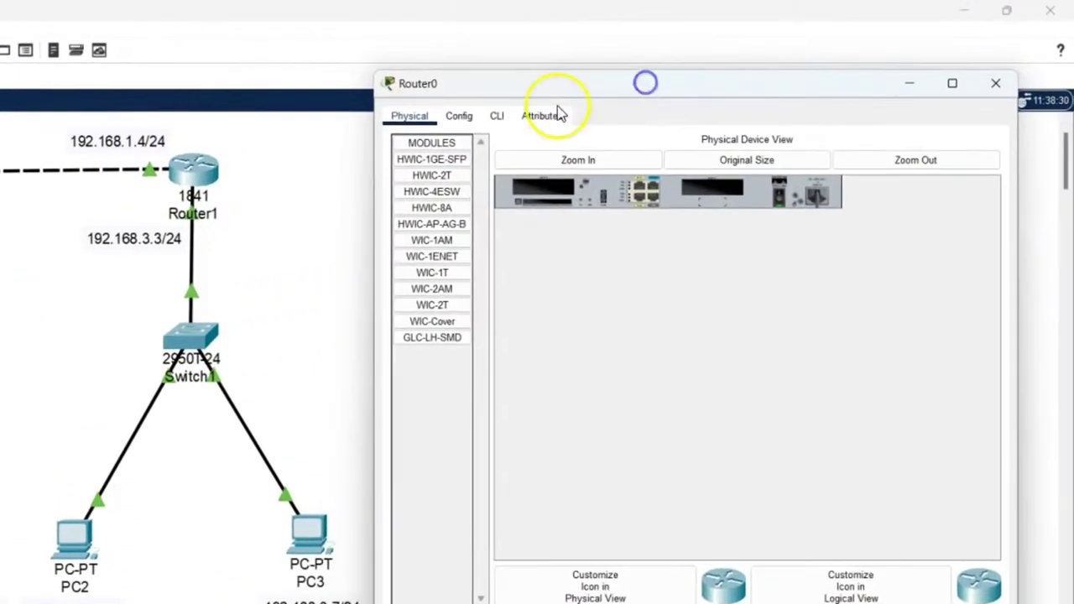
pyautogui.click(458, 116)
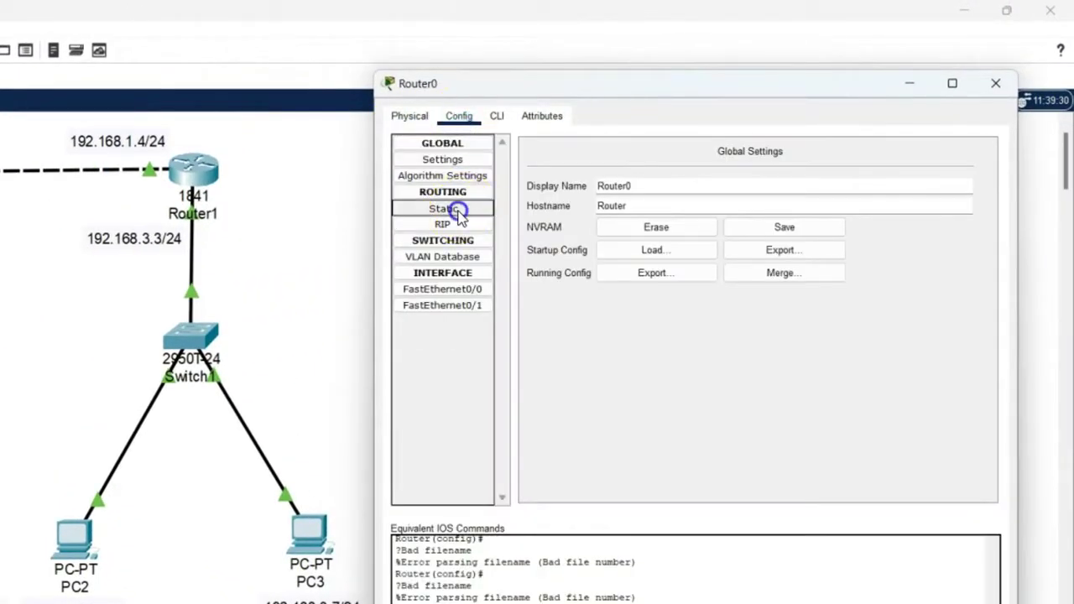
pyautogui.click(443, 208)
pyautogui.click(613, 169)
pyautogui.write('1')
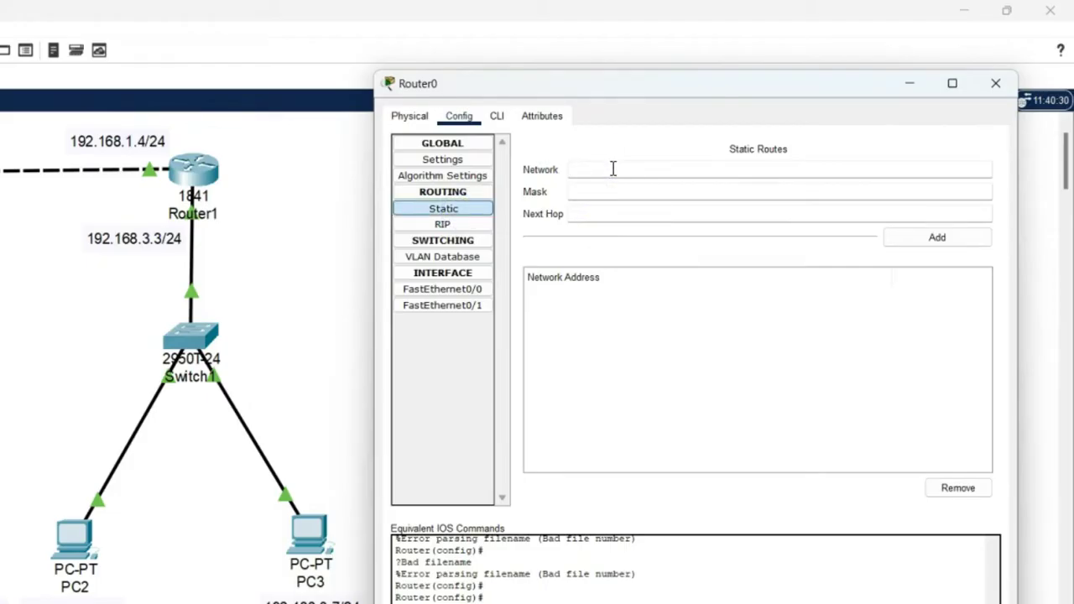
pyautogui.write('92.168.3.0')
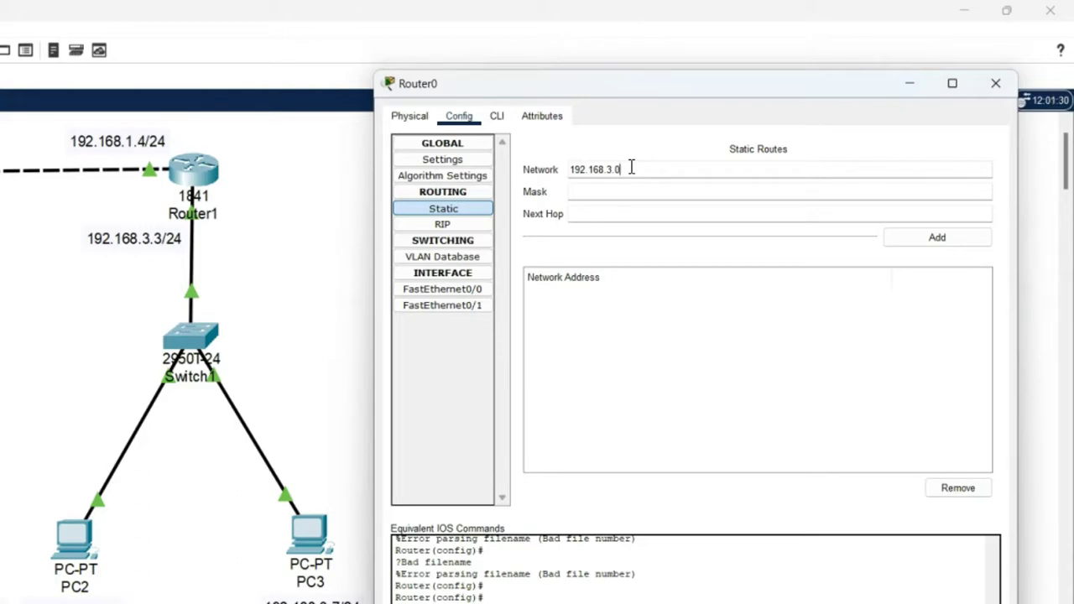
# Add Router0's static route with mask 255.255.255.0 and next hop 192.168.1.4, and save the router's configuration to NVRAM.
pyautogui.press('Tab')
pyautogui.write('255.255')
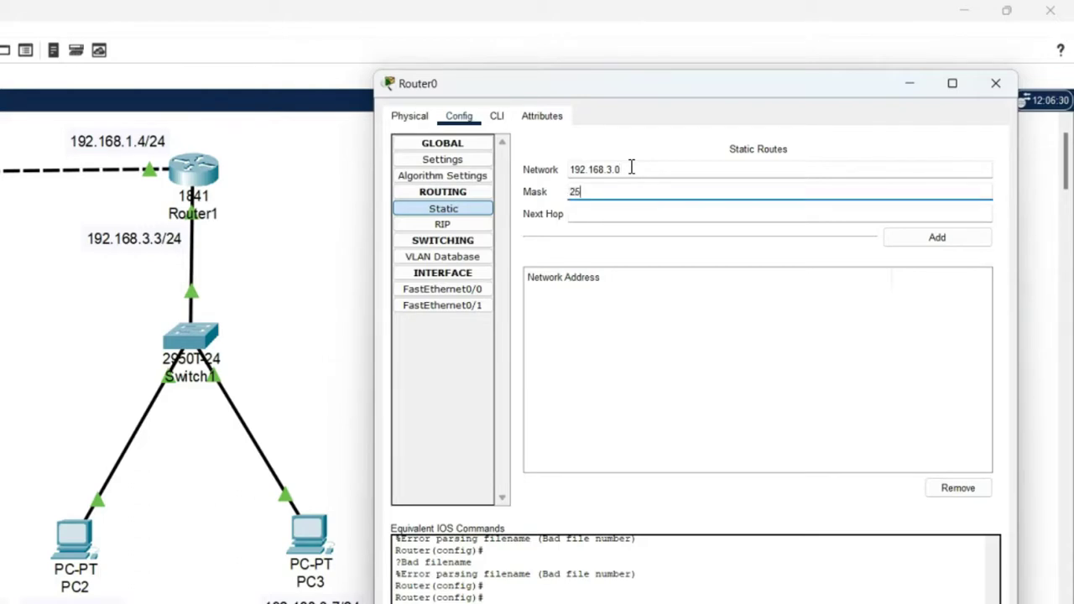
pyautogui.write('.255.0')
pyautogui.press('Tab')
pyautogui.write('192.168.1.4')
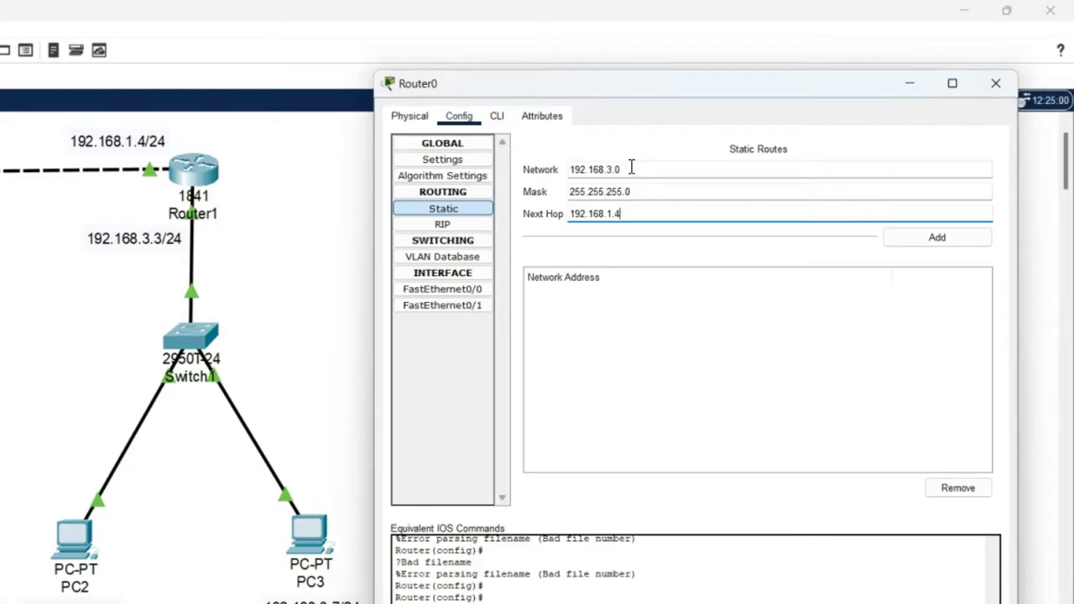
pyautogui.click(954, 243)
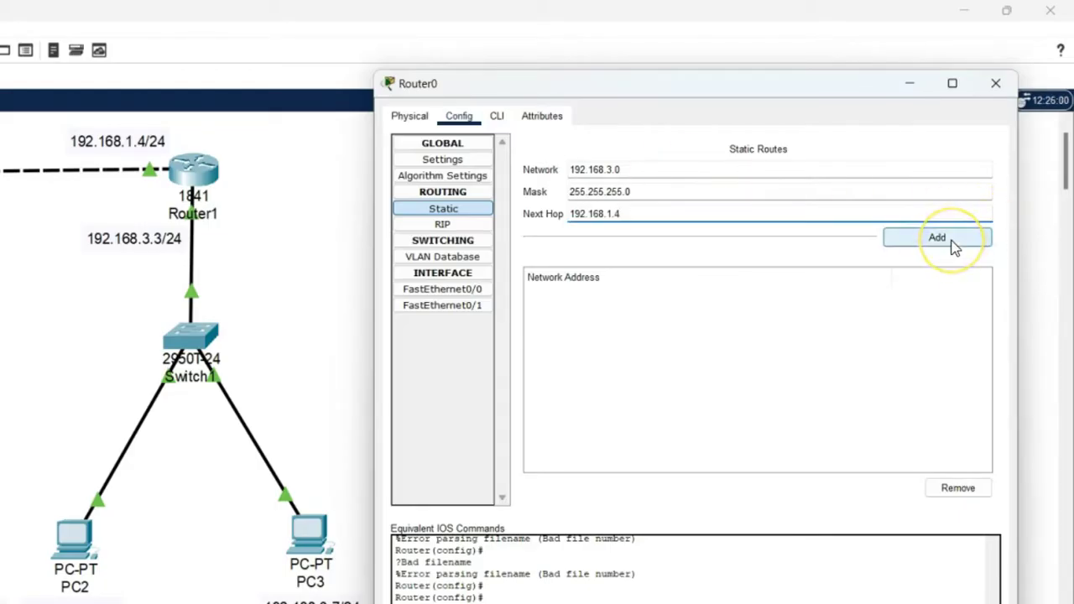
pyautogui.click(937, 239)
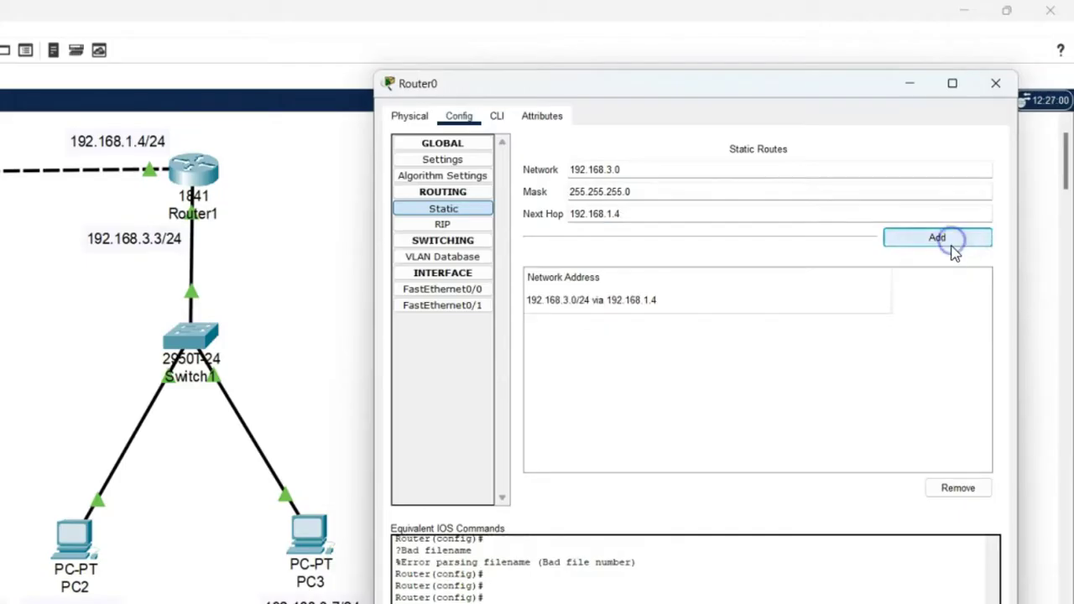
pyautogui.click(443, 160)
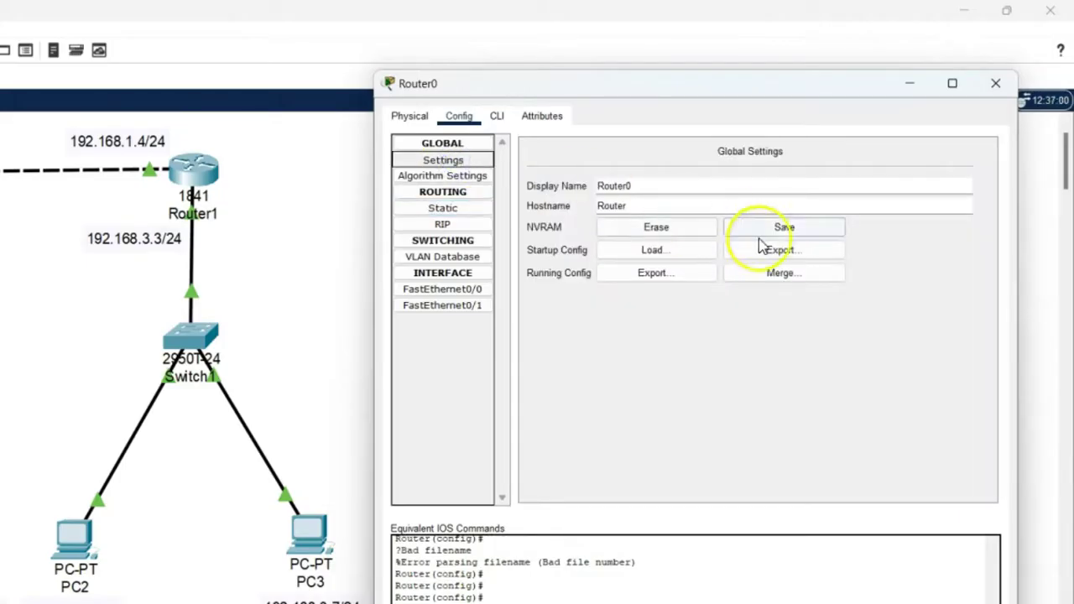
pyautogui.click(808, 232)
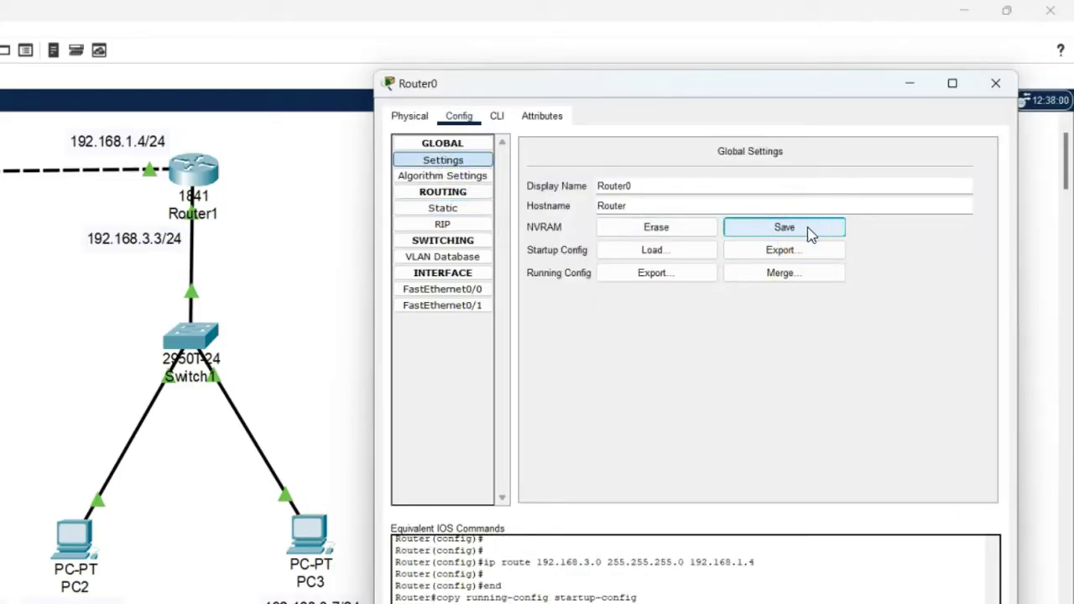
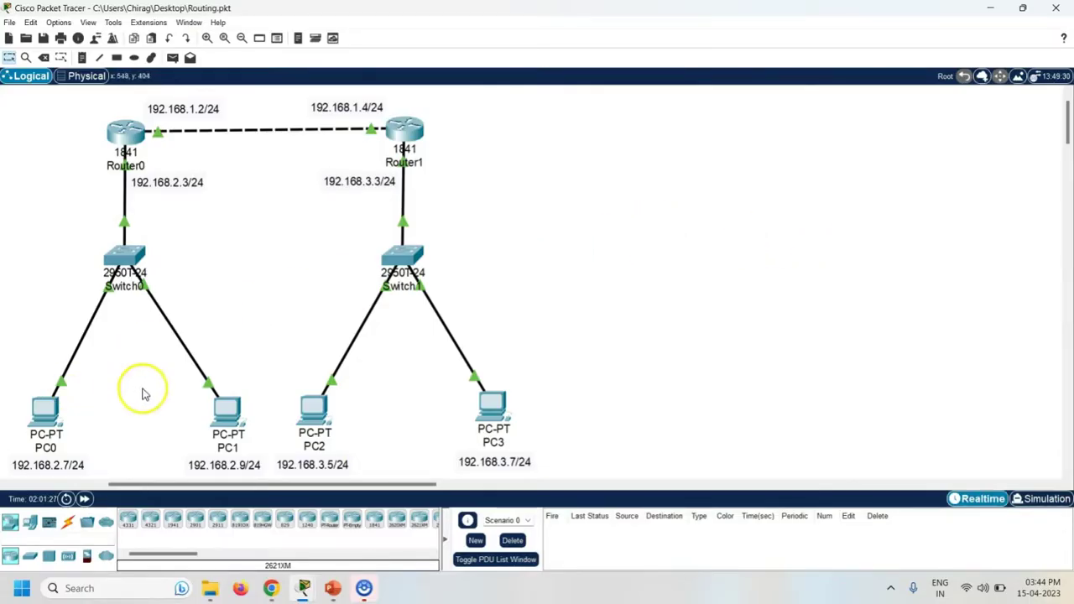
# Ping PC2 at 192.168.3.5 from PC1's Command Prompt.
pyautogui.click(228, 407)
pyautogui.moveTo(537, 80); pyautogui.dragTo(713, 72)
pyautogui.click(646, 93)
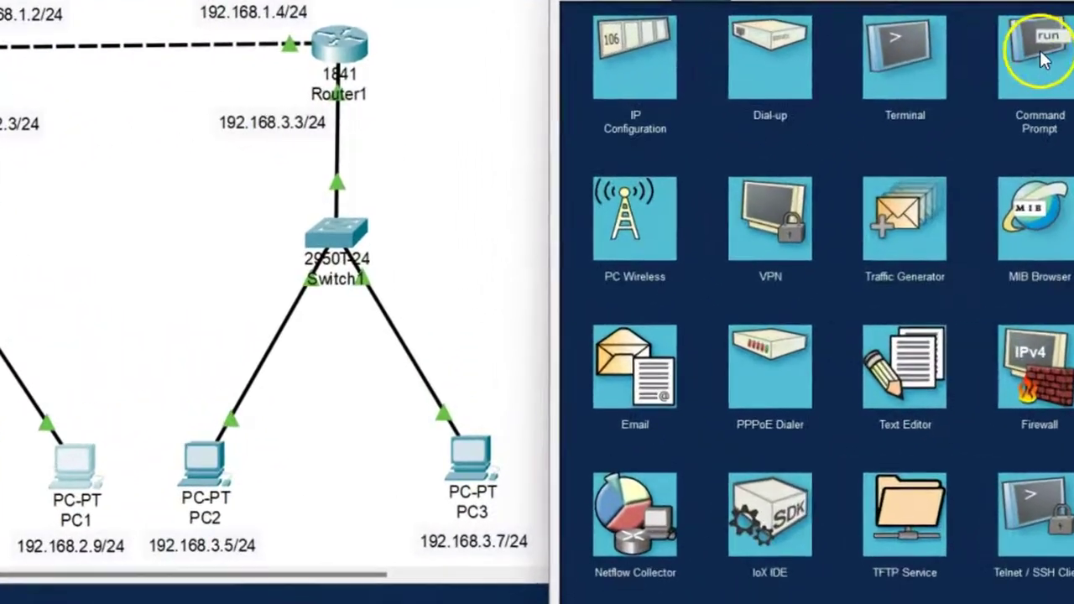
pyautogui.click(936, 105)
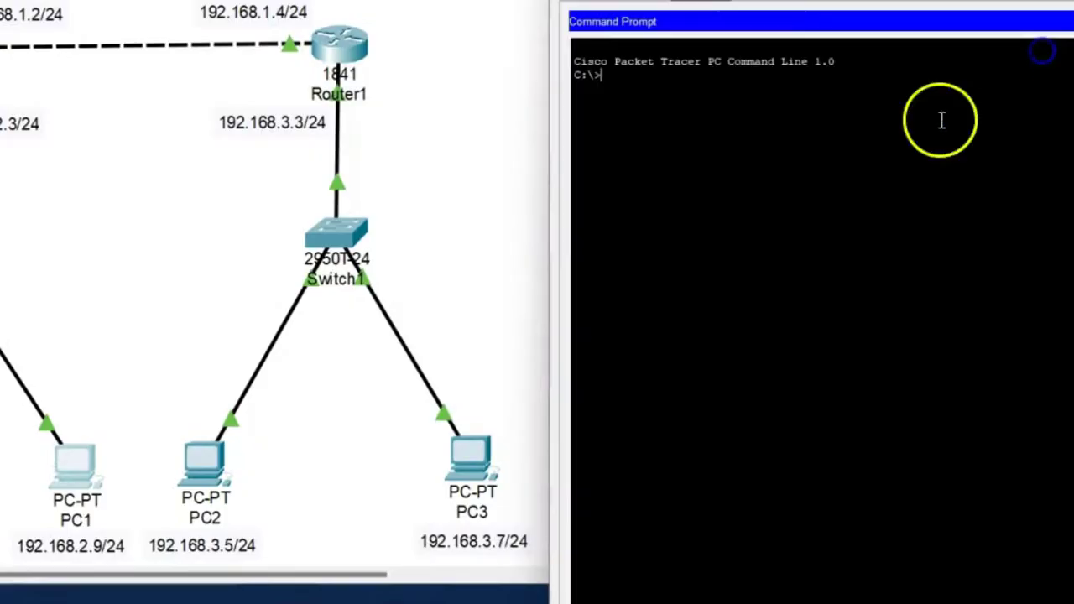
pyautogui.write('ping ')
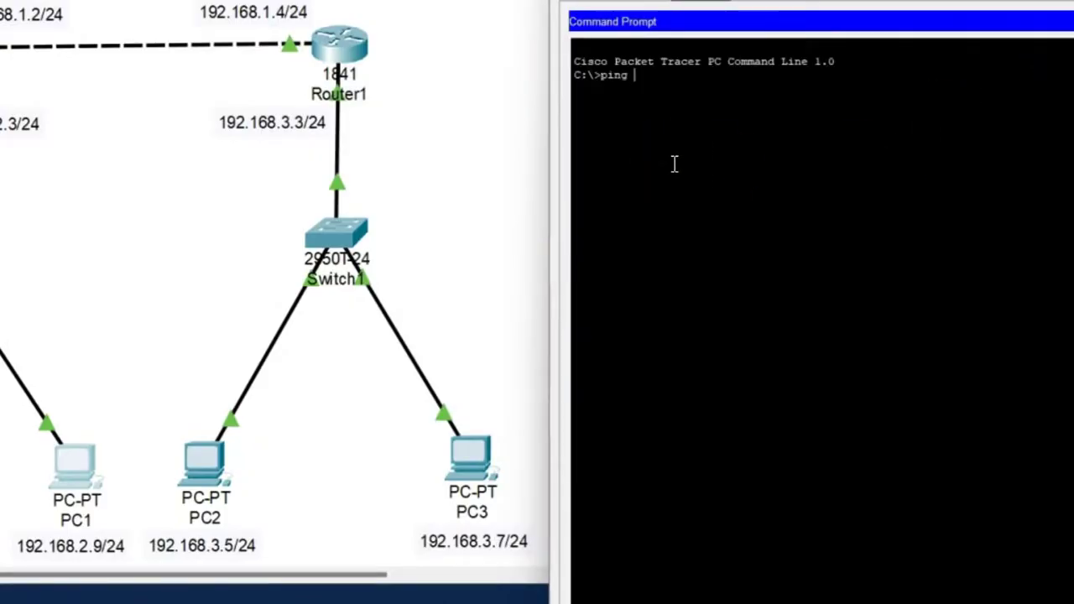
pyautogui.write('192.168.3.5')
pyautogui.press('Return')
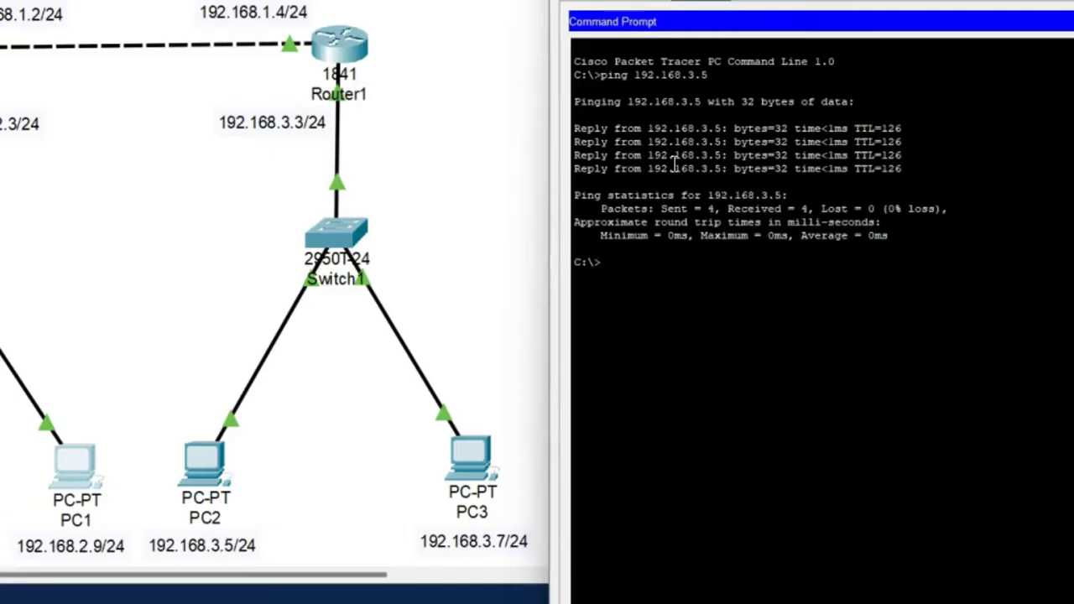
# Ping PC3 at 192.168.3.7 from PC1 and close PC1's window.
pyautogui.press('Up')
pyautogui.press('BackSpace')
pyautogui.write('7')
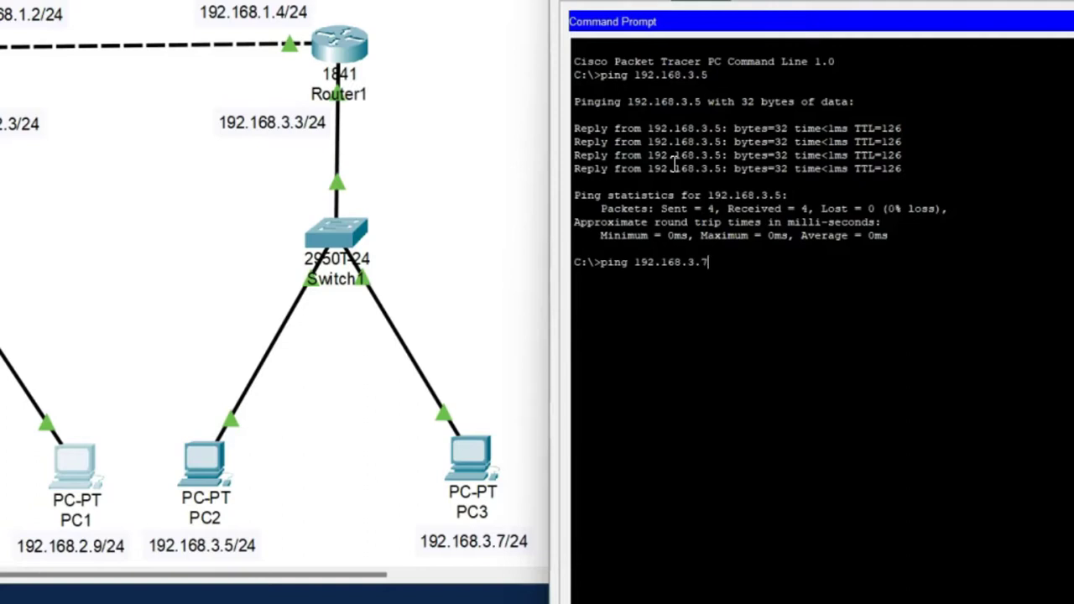
pyautogui.press('Return')
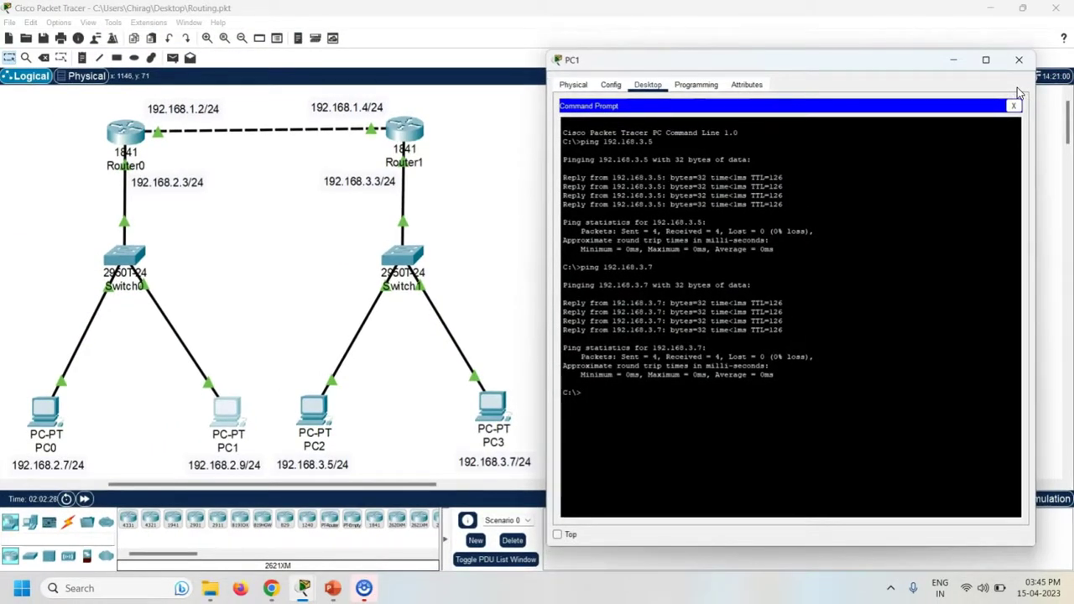
pyautogui.click(1019, 59)
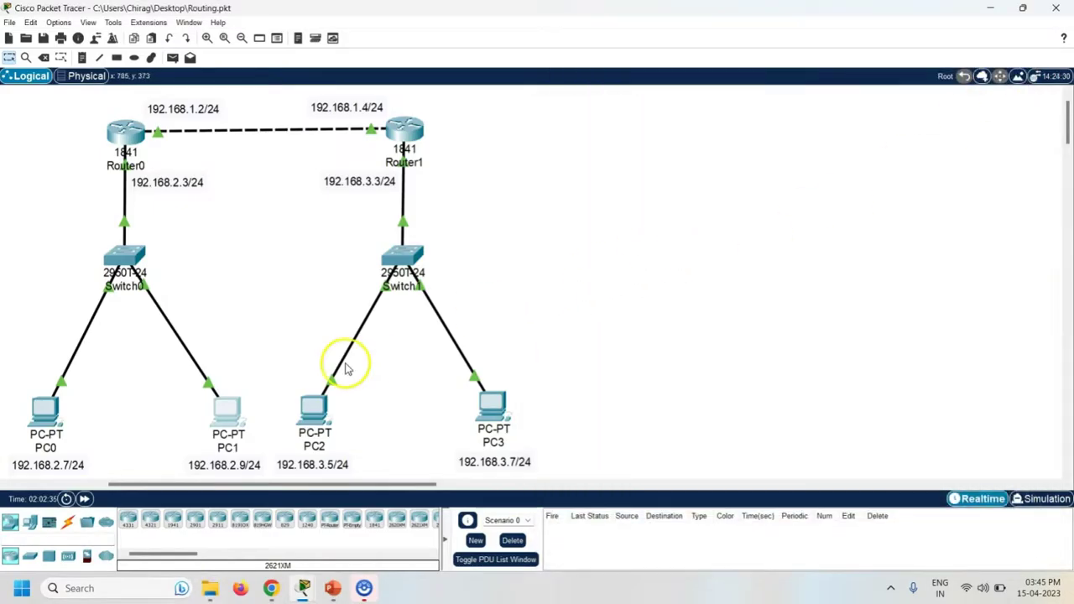
# Ping PC0 at 192.168.2.7 from PC2's Command Prompt.
pyautogui.click(315, 409)
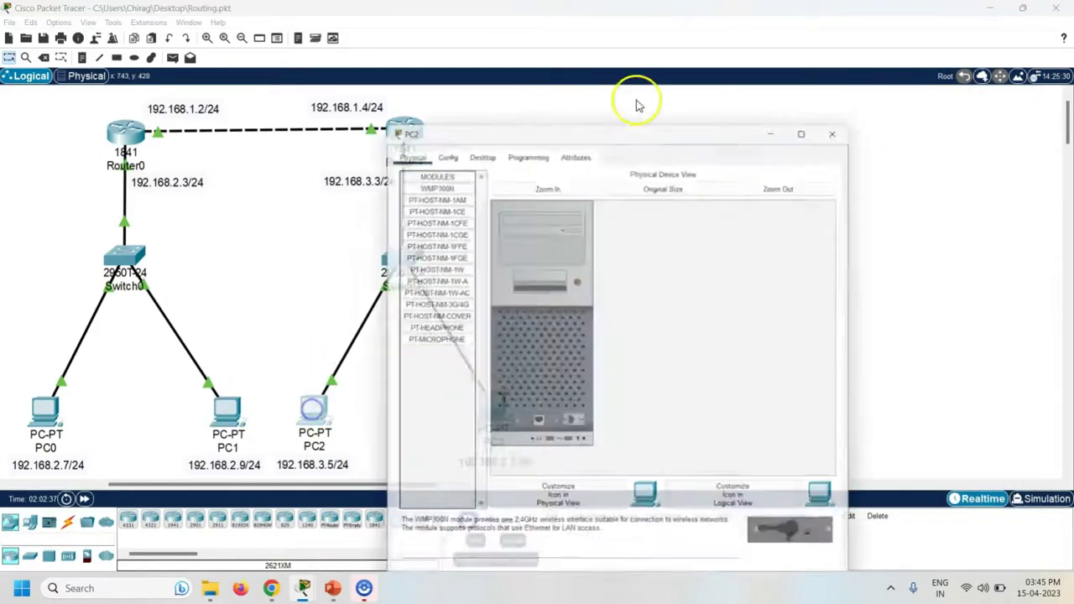
pyautogui.moveTo(542, 84); pyautogui.dragTo(736, 53)
pyautogui.click(674, 79)
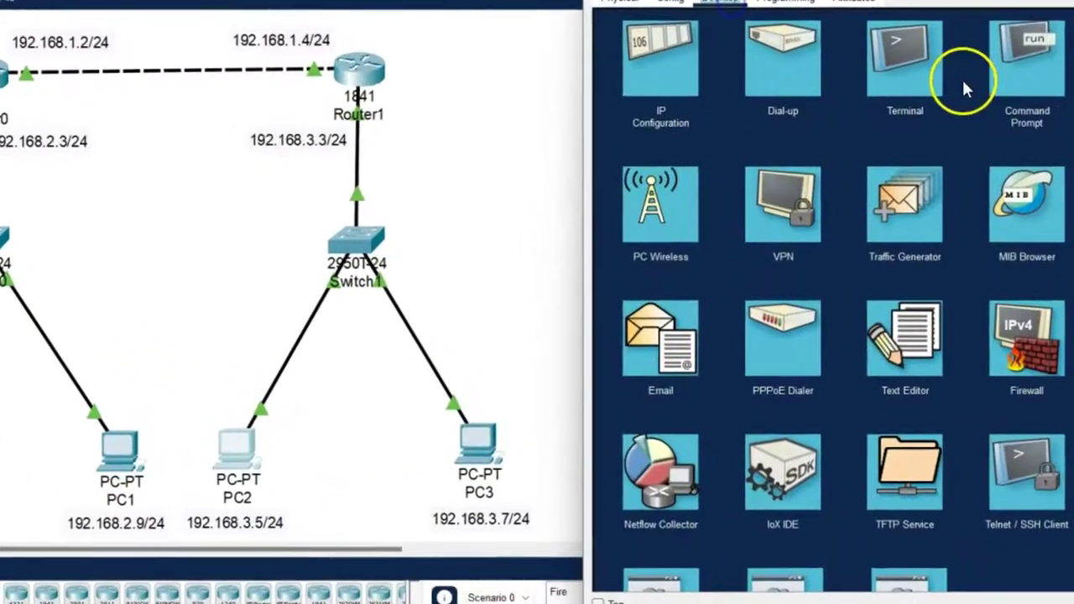
pyautogui.click(958, 93)
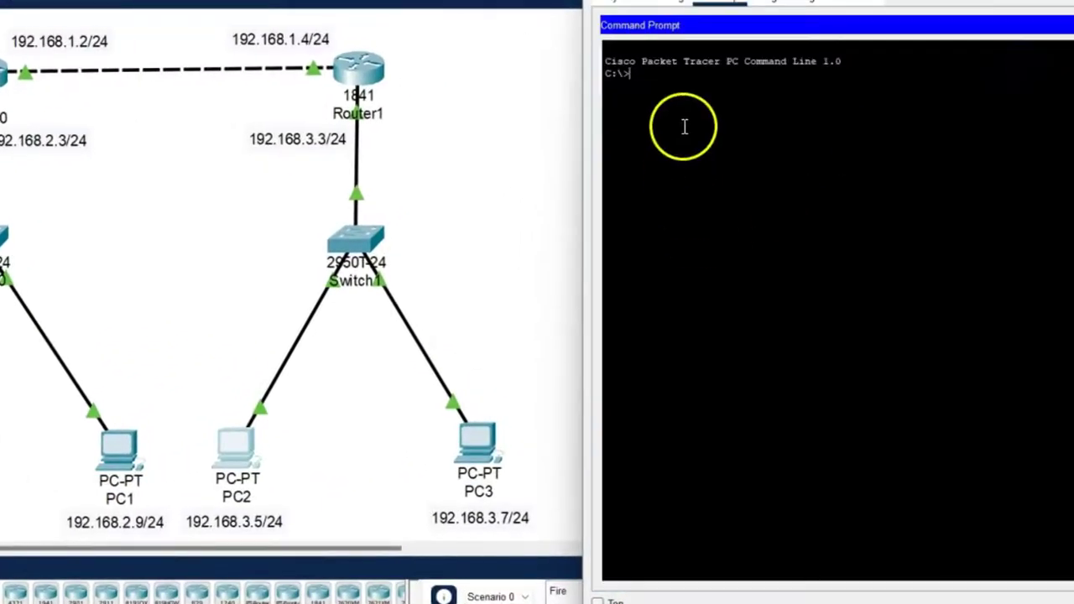
pyautogui.write('ping ')
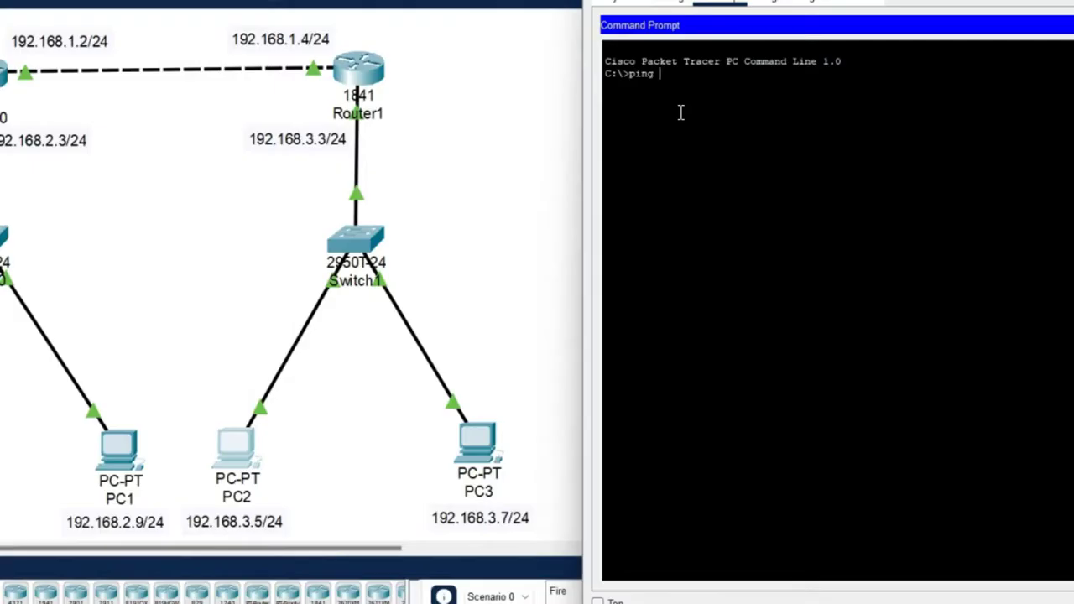
pyautogui.write('192.168.2.7')
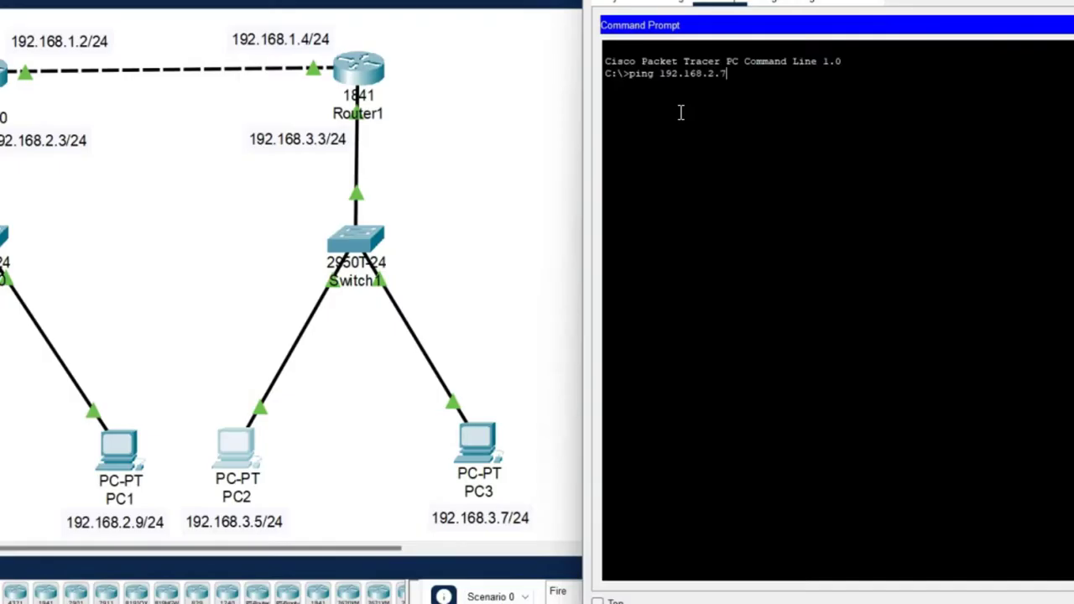
pyautogui.press('Return')
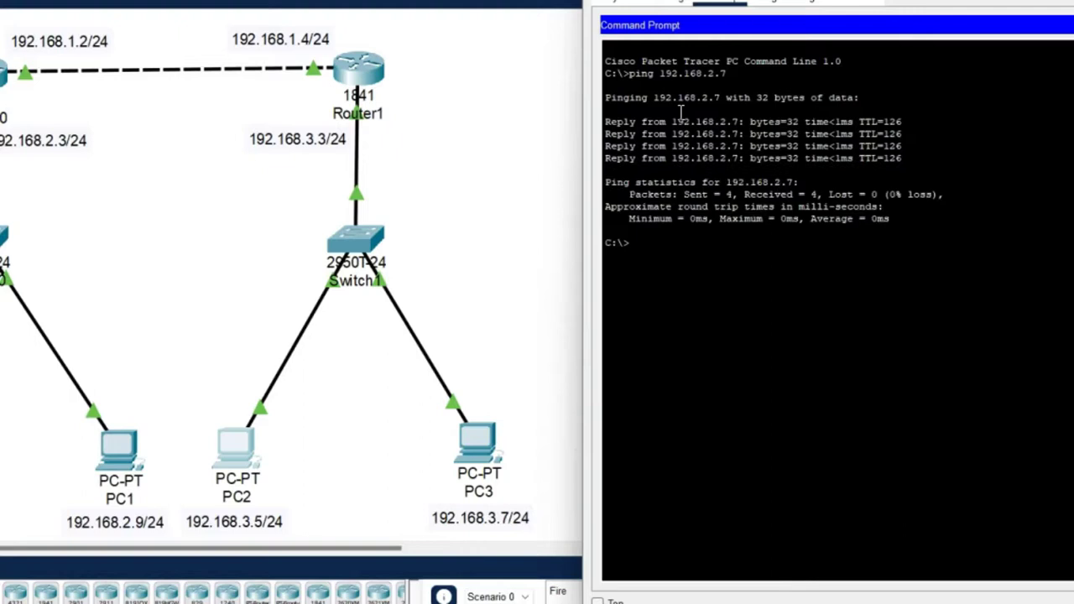
# Ping PC1 at 192.168.2.9 from PC2 and close PC2's window.
pyautogui.press('Up')
pyautogui.press('BackSpace')
pyautogui.write('9')
pyautogui.press('Return')
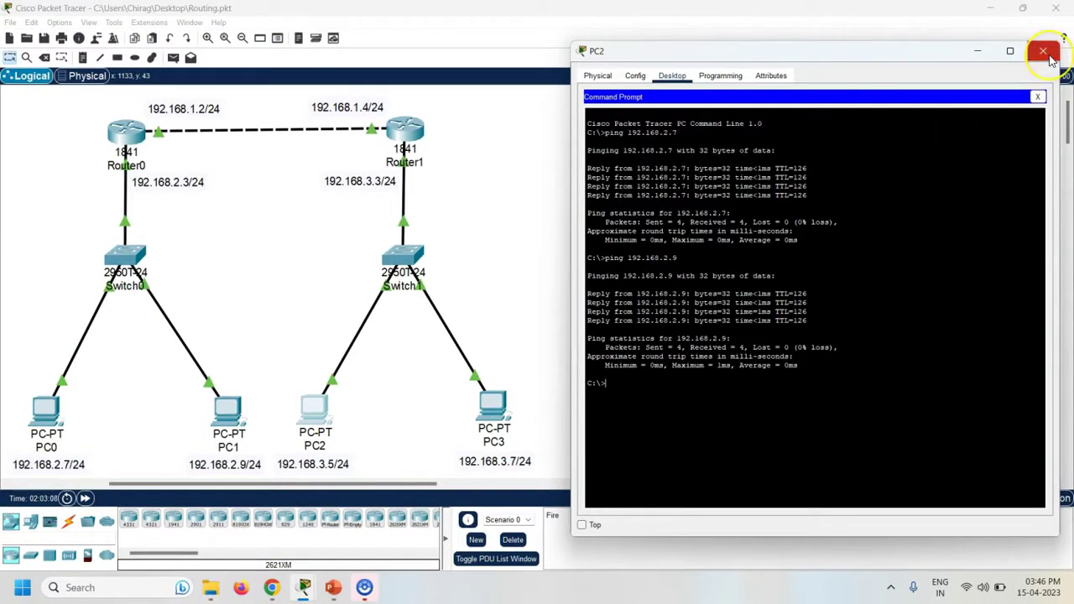
pyautogui.click(1050, 54)
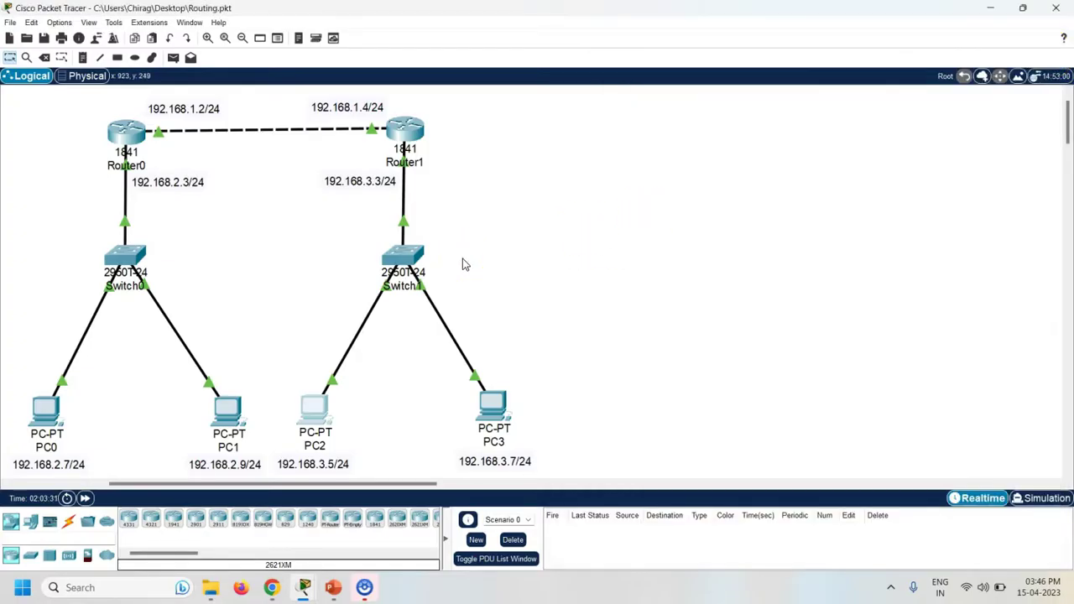